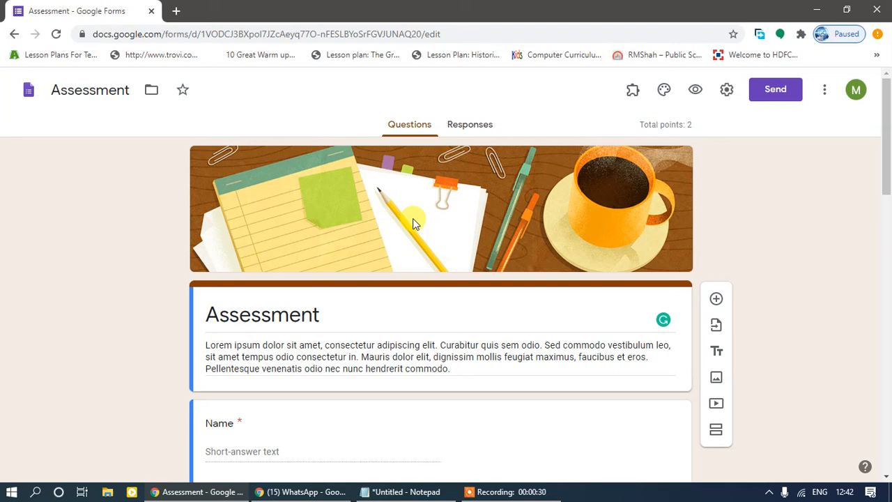
- Copy the address kapwing.com from the Notepad note and open the site in a new browser tab
click(388, 492)
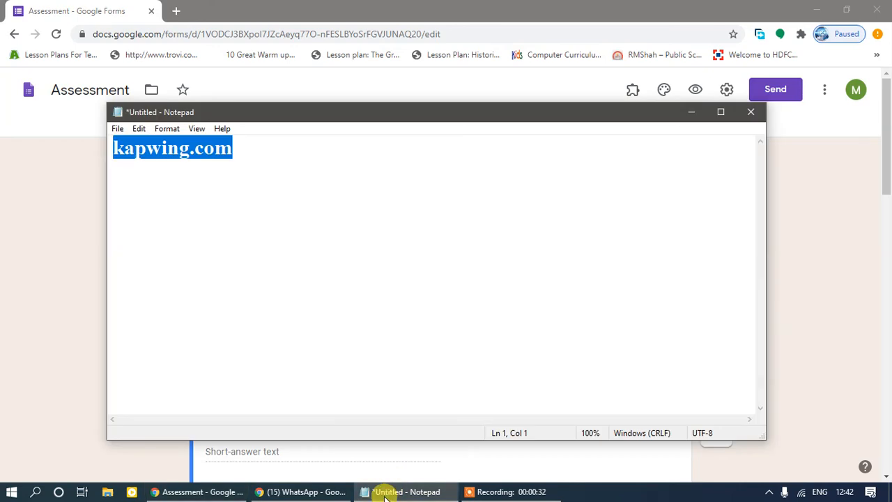
key(ctrl+c)
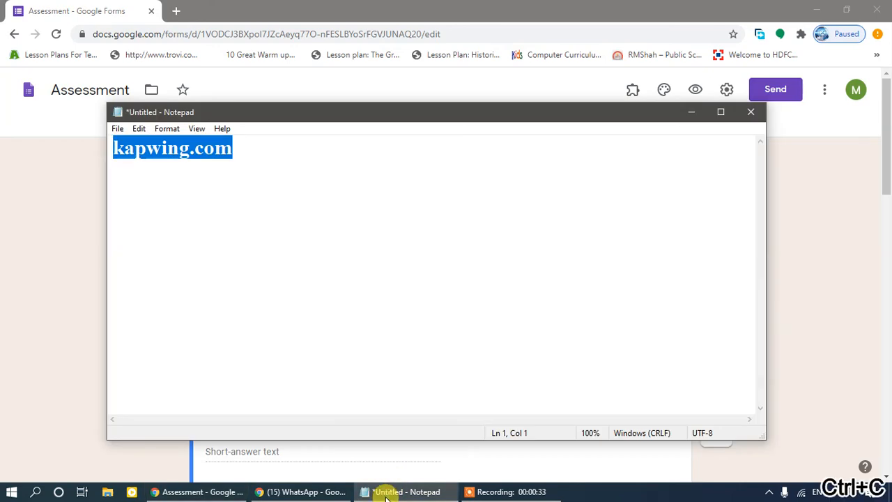
click(177, 11)
key(ctrl+v)
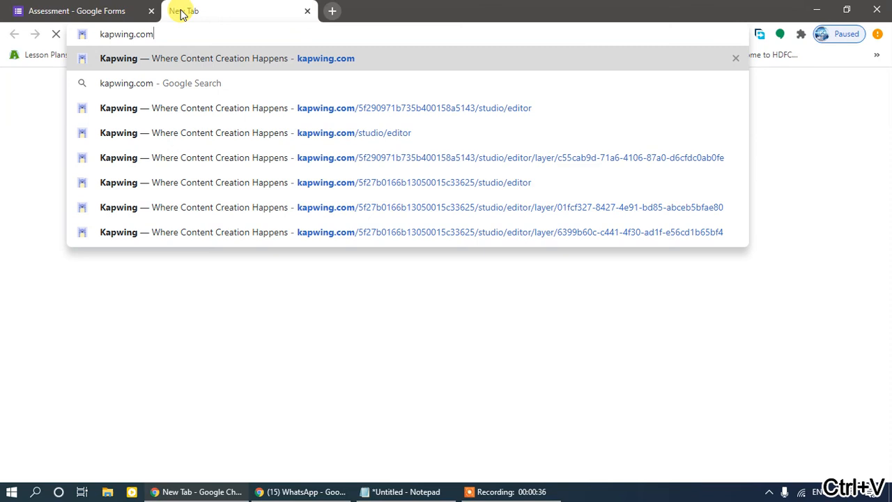
key(Return)
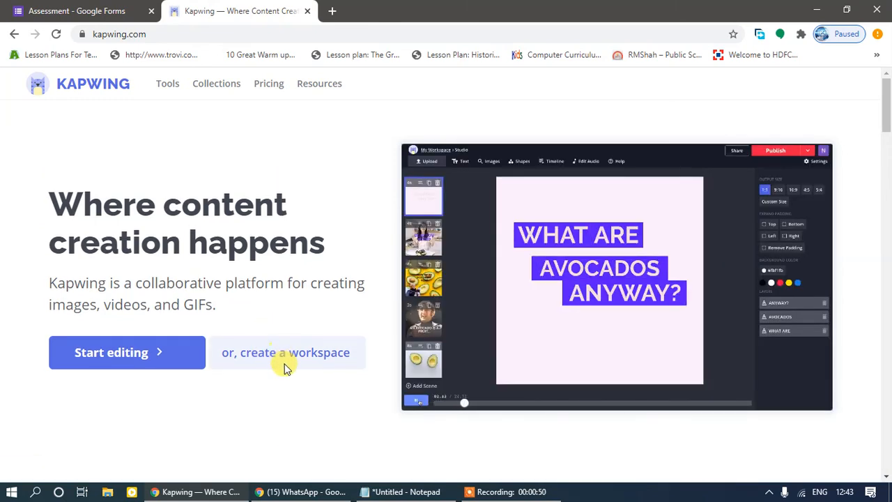
- Create a new Studio project in the Kapwing workspace, starting with a blank canvas
click(281, 352)
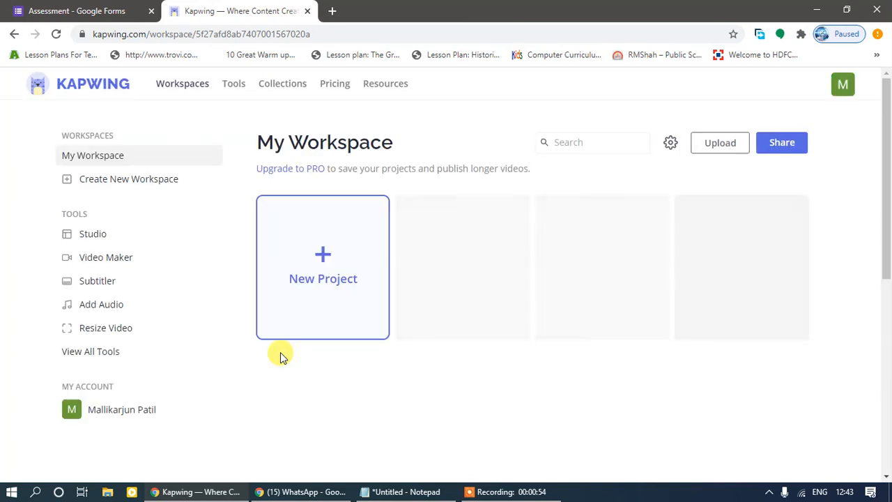
click(323, 266)
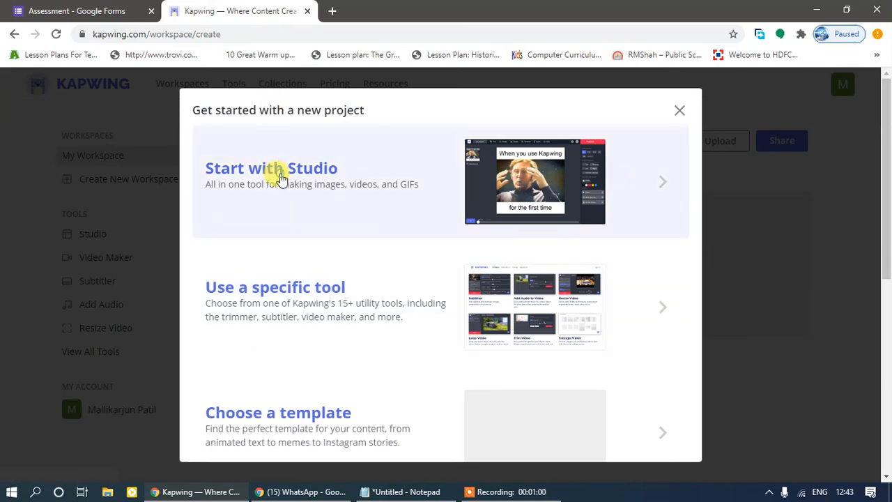
click(281, 175)
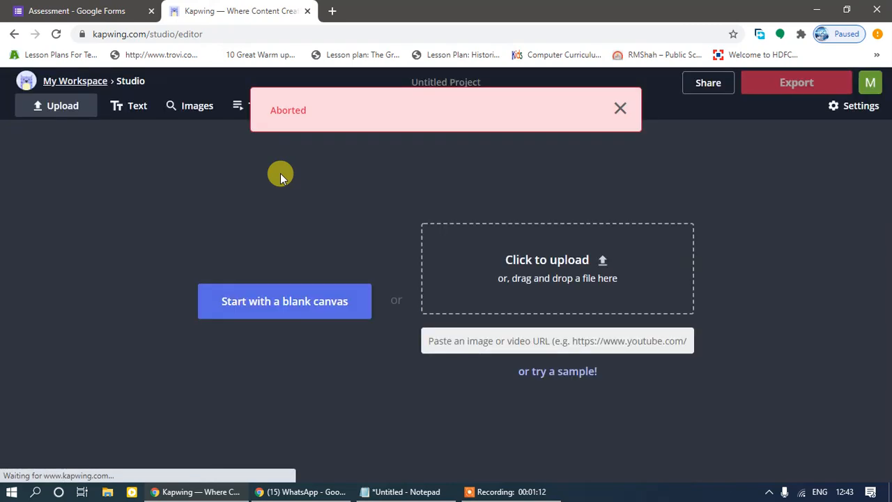
click(296, 300)
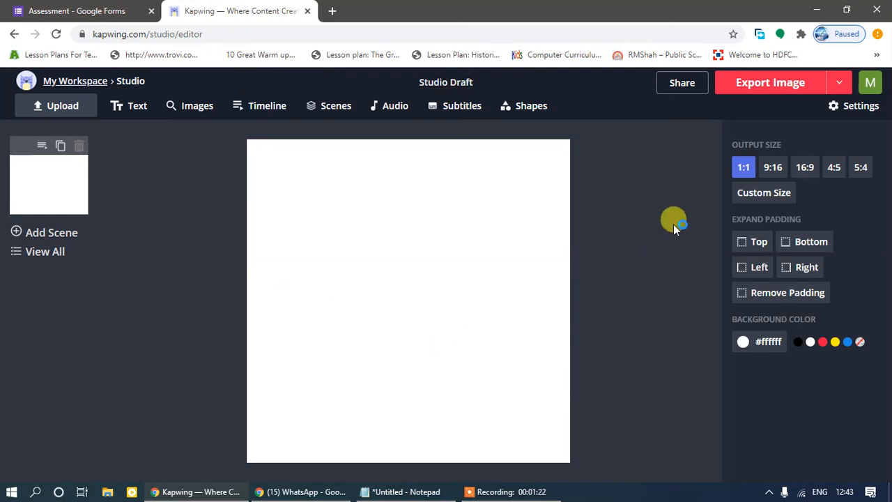
- Set a custom output size of 1600 px wide by 400 px high for the canvas
click(747, 202)
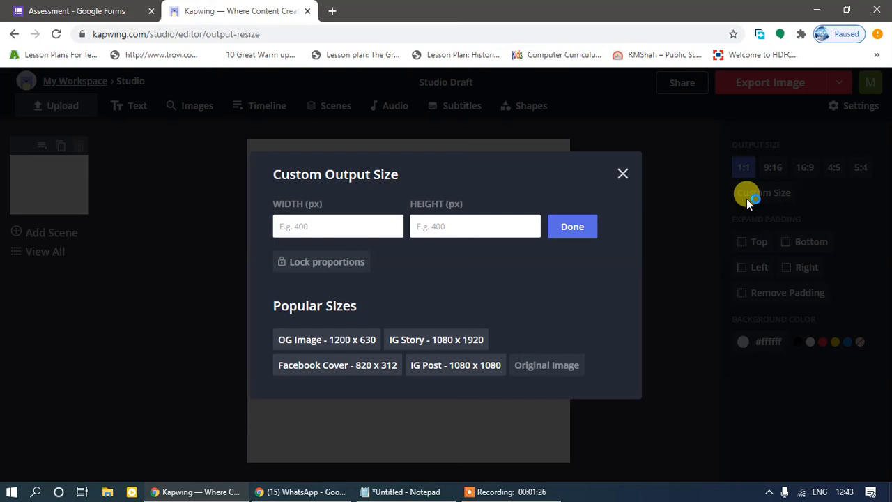
click(376, 230)
text(16)
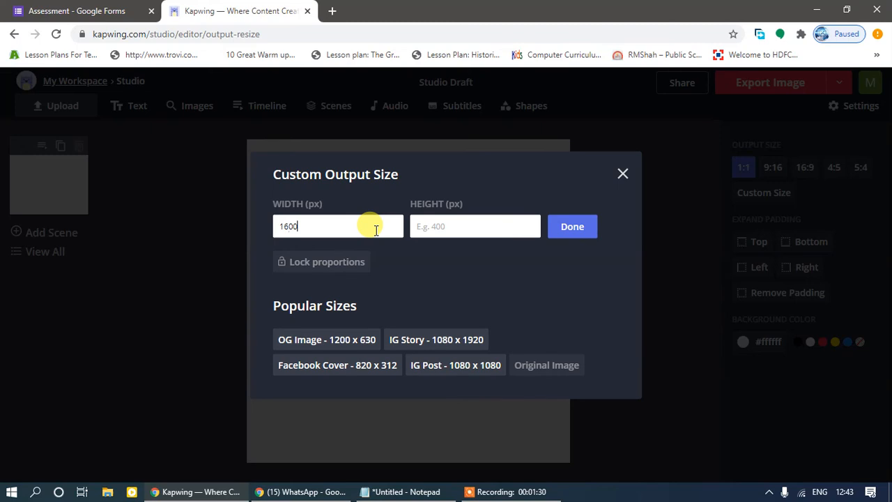
text(400)
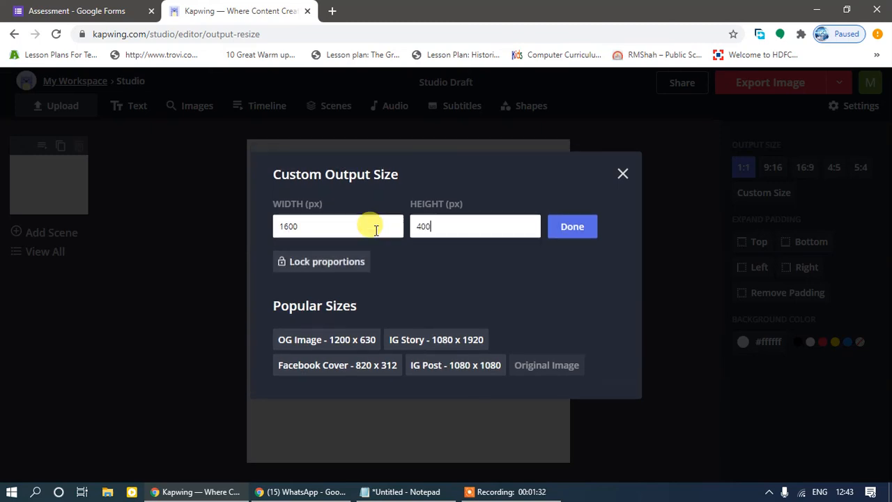
click(573, 227)
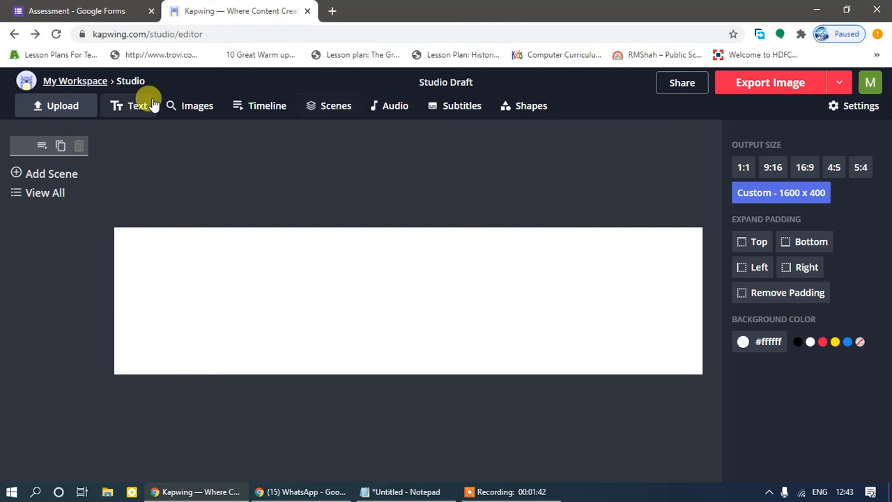
- Upload the logo image download (1).jpg from Downloads and place it flush against the banner's left edge
click(75, 108)
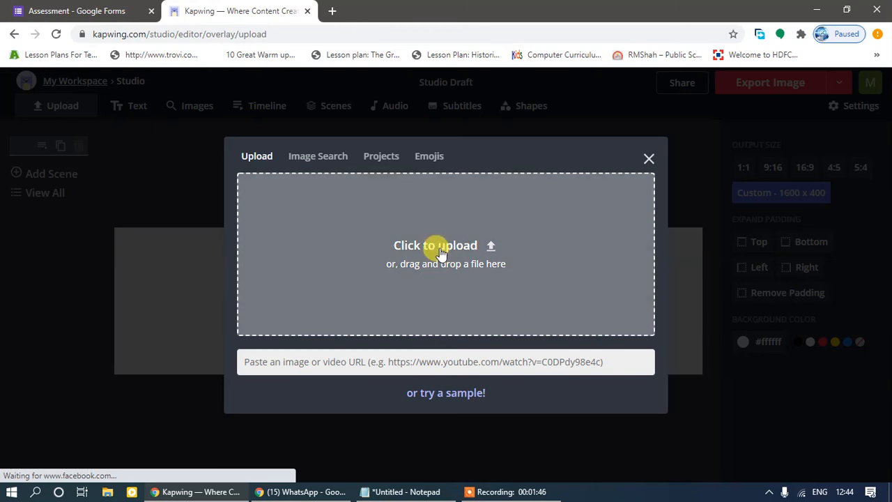
click(439, 246)
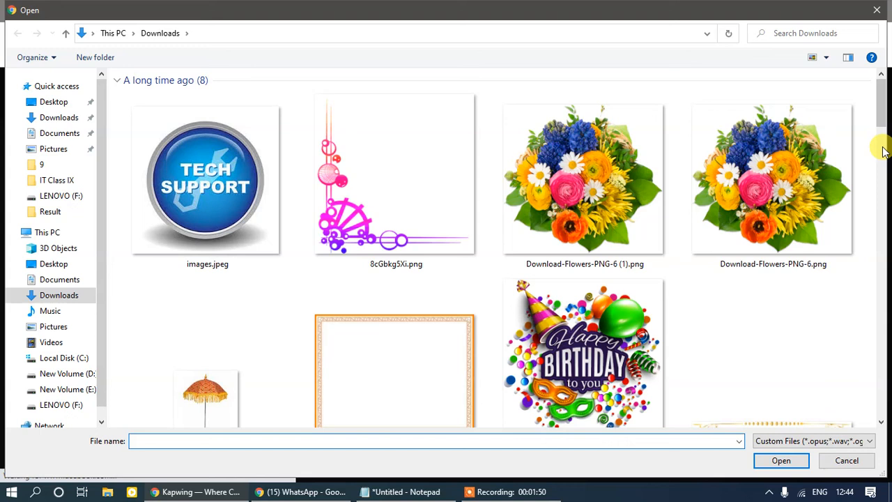
drag(880, 120, 879, 416)
click(646, 347)
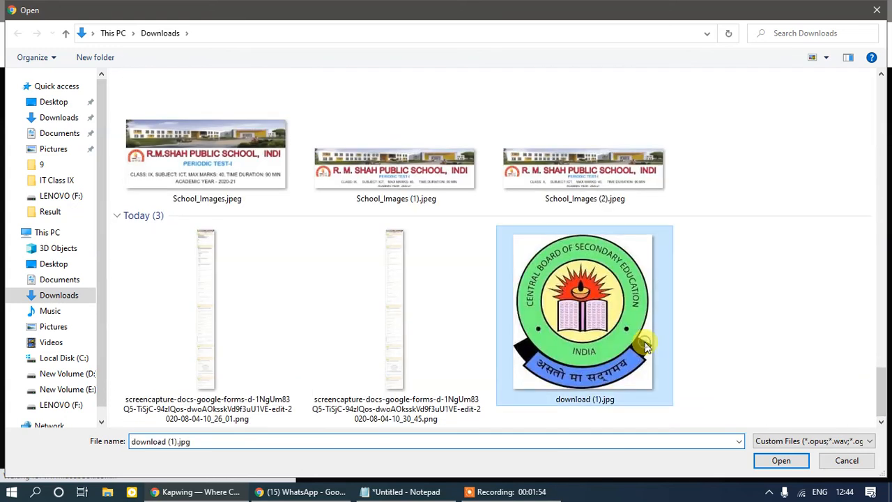
click(781, 460)
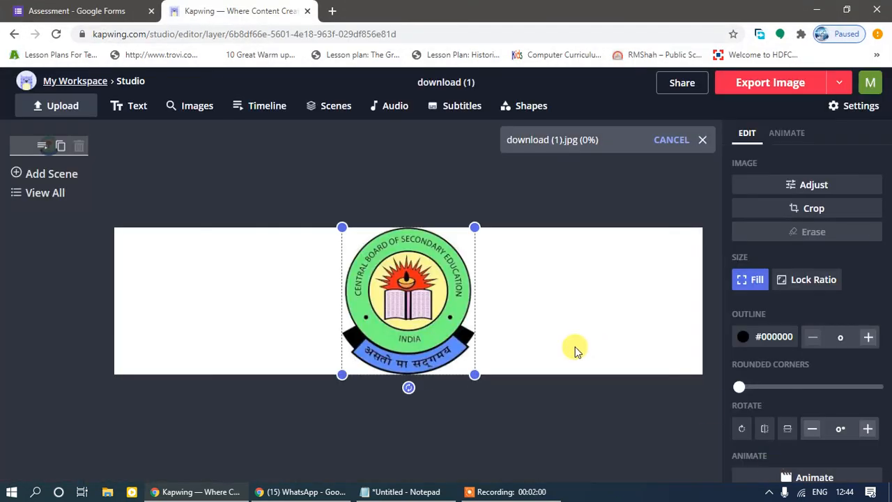
drag(406, 332, 179, 335)
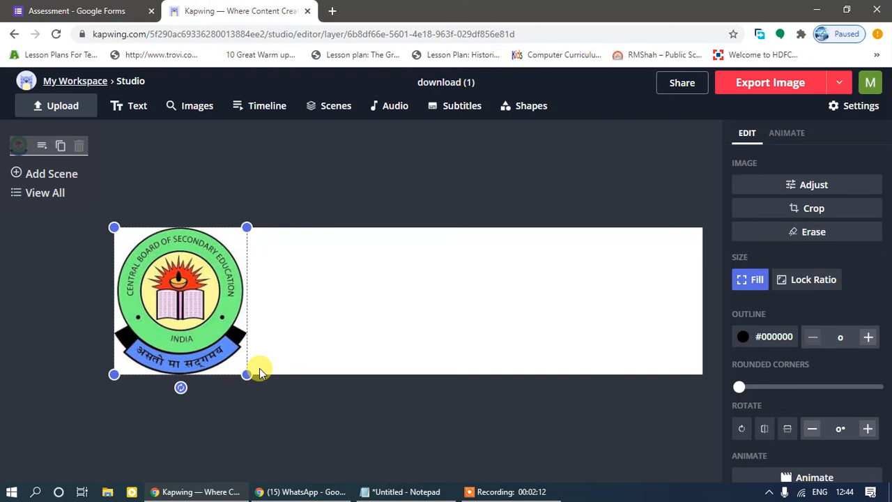
click(377, 186)
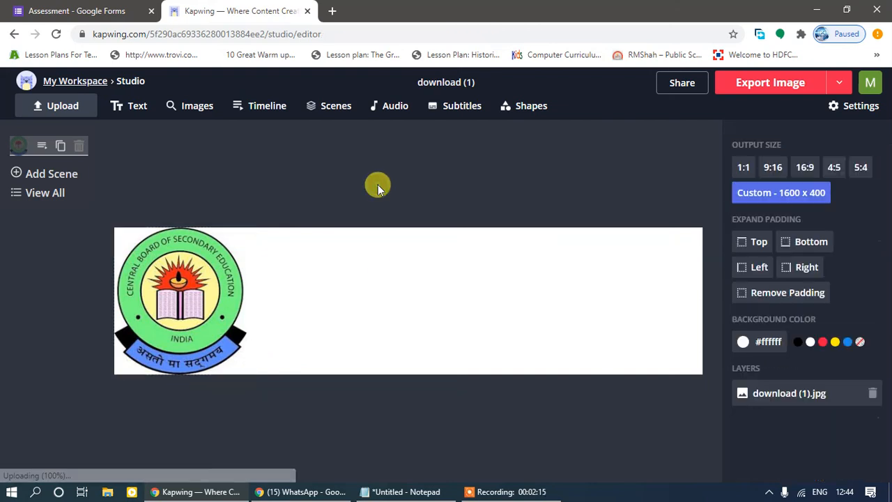
- Add the text "Trust Name" near the banner's upper middle and set its text outline to None
click(139, 113)
drag(376, 256, 411, 241)
double_click(411, 241)
click(434, 239)
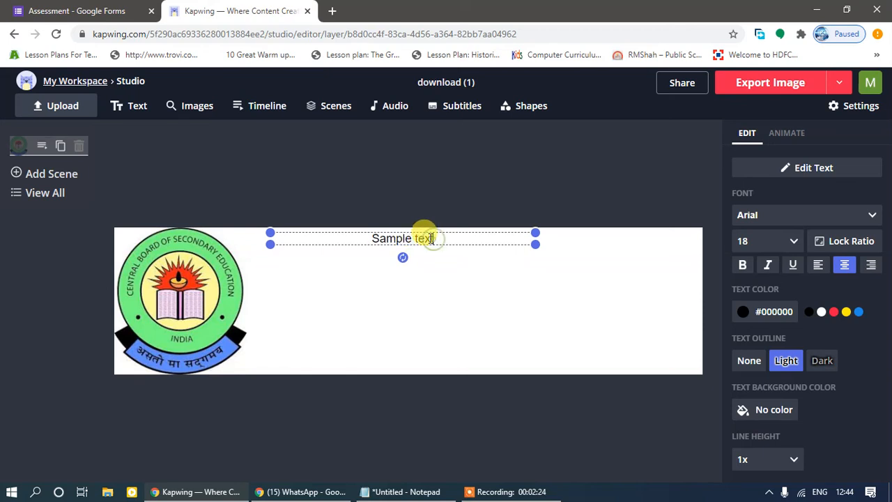
drag(434, 239, 356, 251)
text(Trust Name)
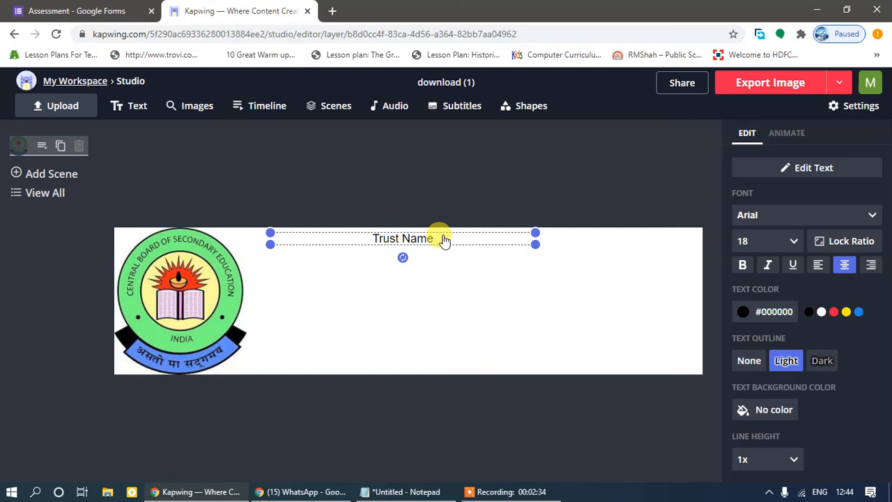
drag(442, 233, 446, 238)
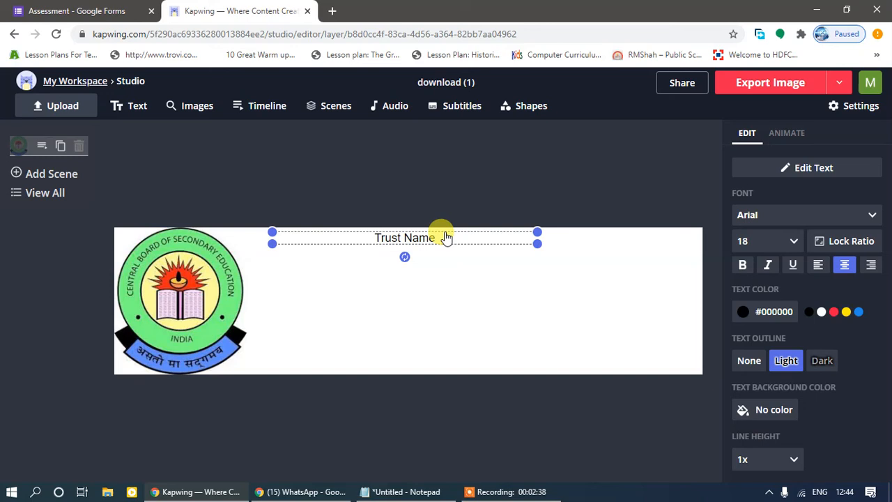
click(751, 363)
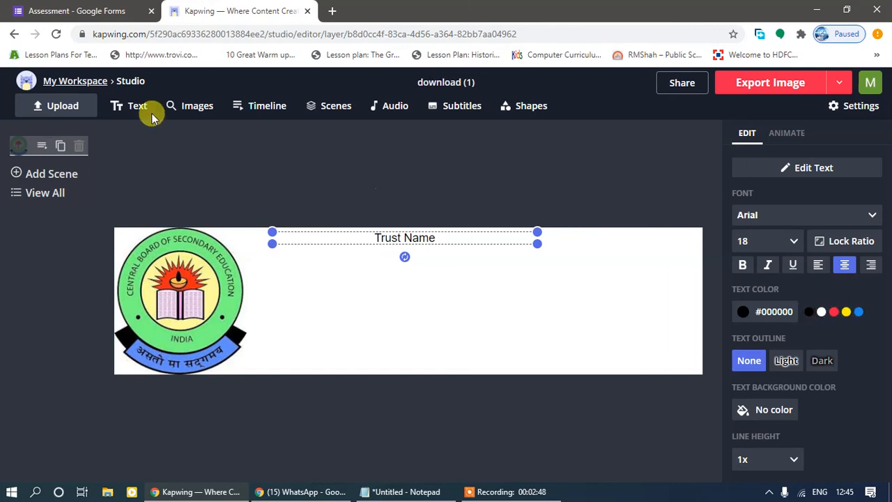
- Add a second text box and position it near the banner's centre, below the Trust Name line
click(130, 111)
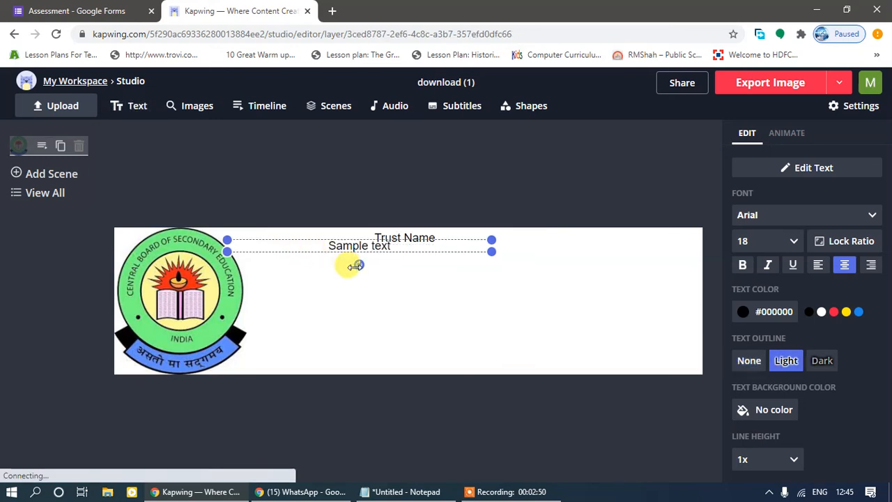
mouse_move(358, 249)
mouse_down()
mouse_move(393, 258)
mouse_move(378, 265)
mouse_move(377, 240)
mouse_move(362, 237)
mouse_move(368, 244)
mouse_up()
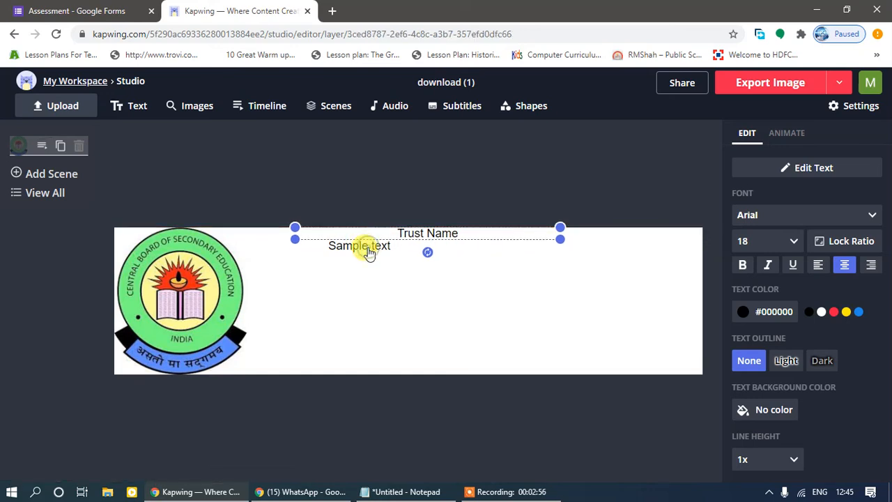
click(368, 244)
drag(390, 244, 435, 232)
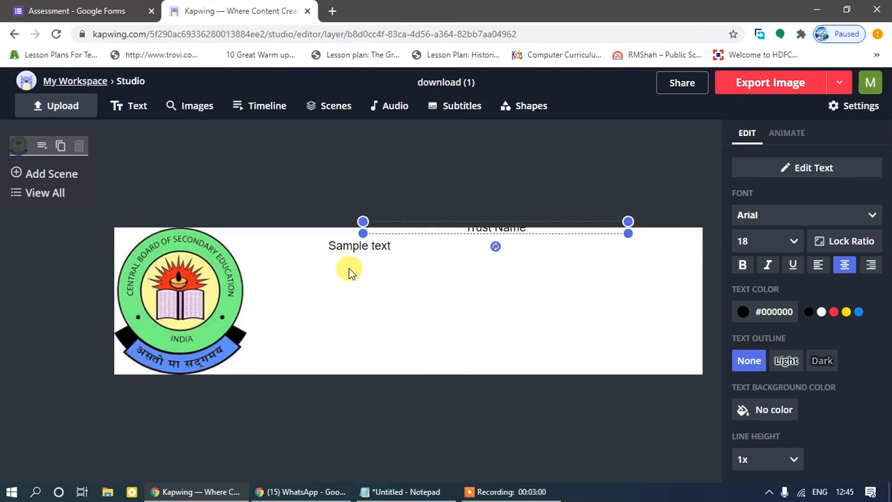
click(345, 245)
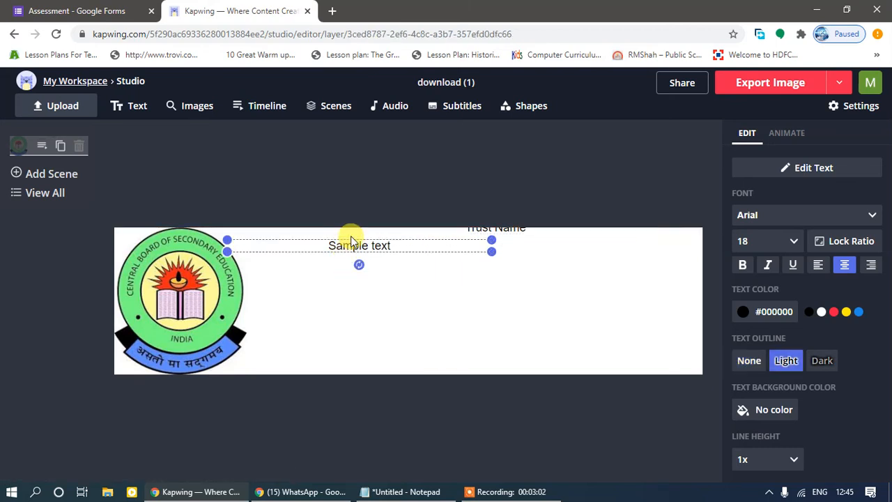
drag(352, 245, 412, 272)
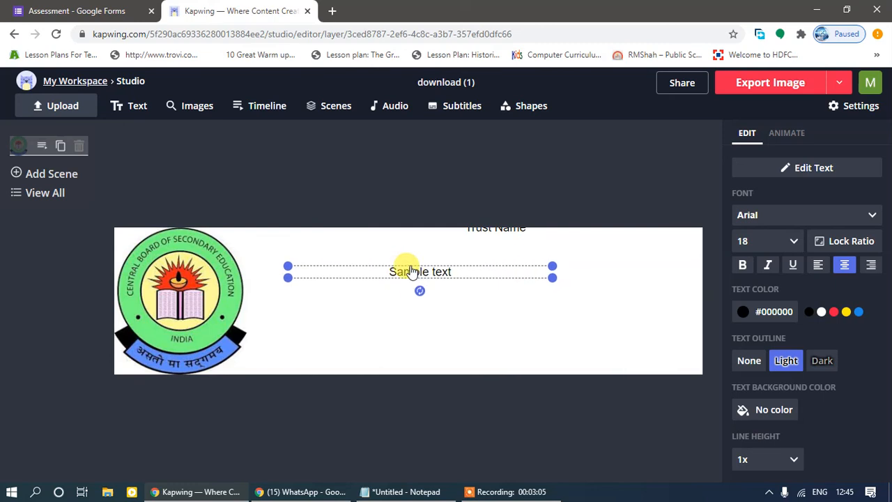
- Move the Trust Name text fully inside the banner, near its upper edge above the sample text
click(472, 229)
click(442, 233)
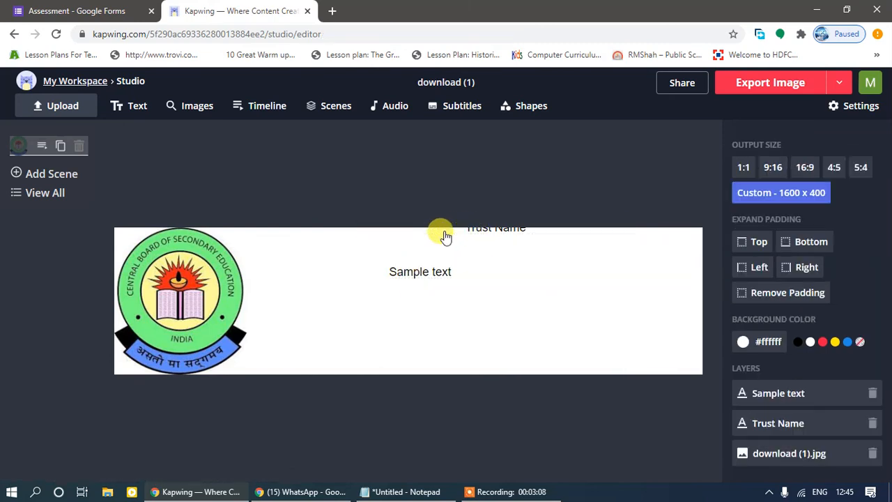
click(481, 235)
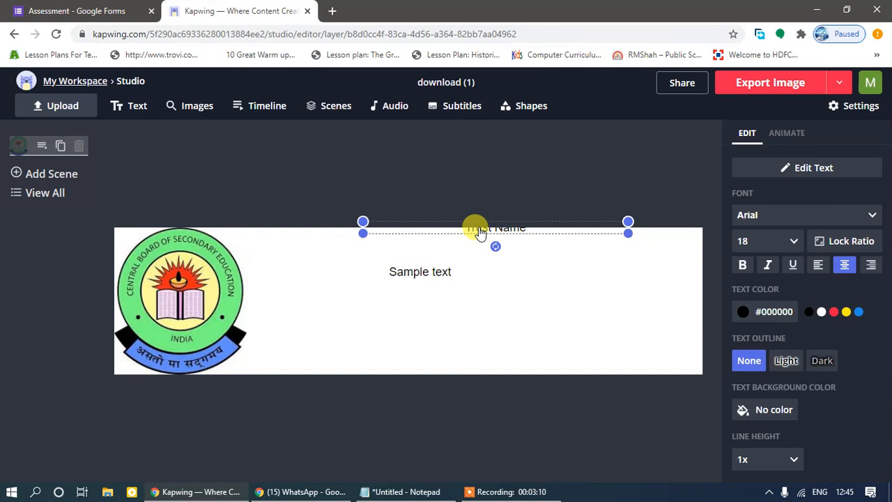
click(471, 225)
click(472, 233)
drag(473, 235, 473, 235)
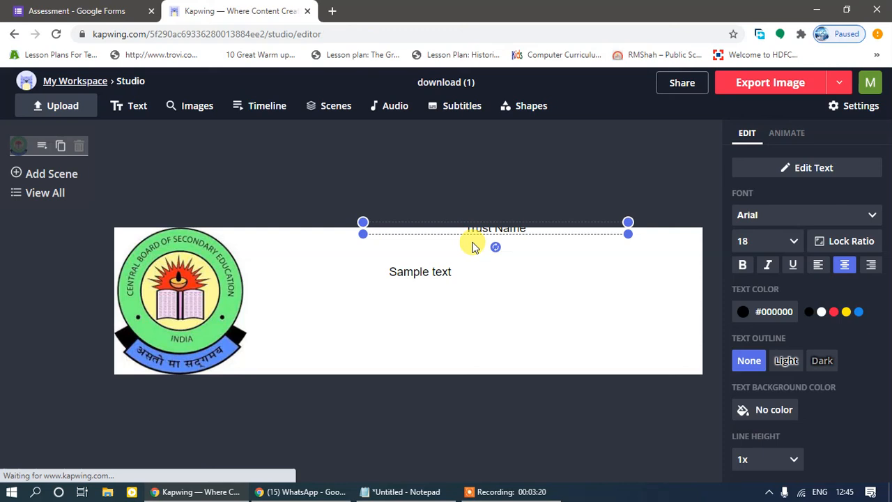
drag(473, 239, 473, 255)
click(476, 269)
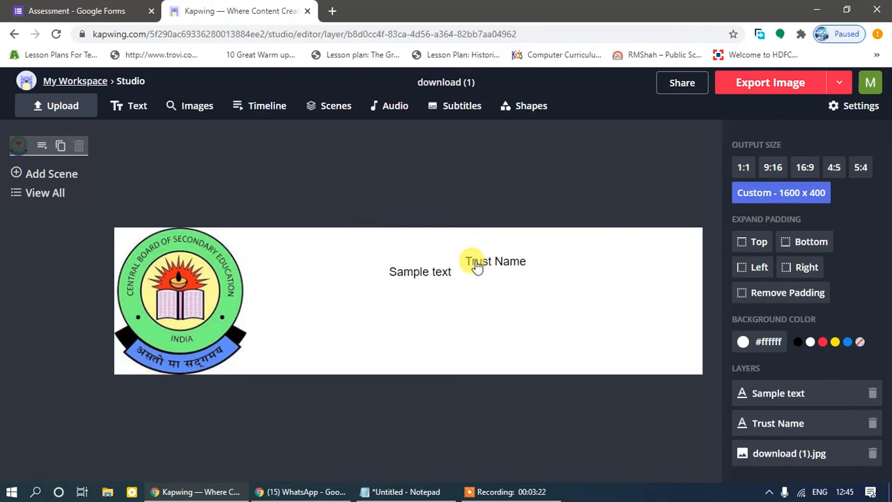
drag(476, 264, 421, 241)
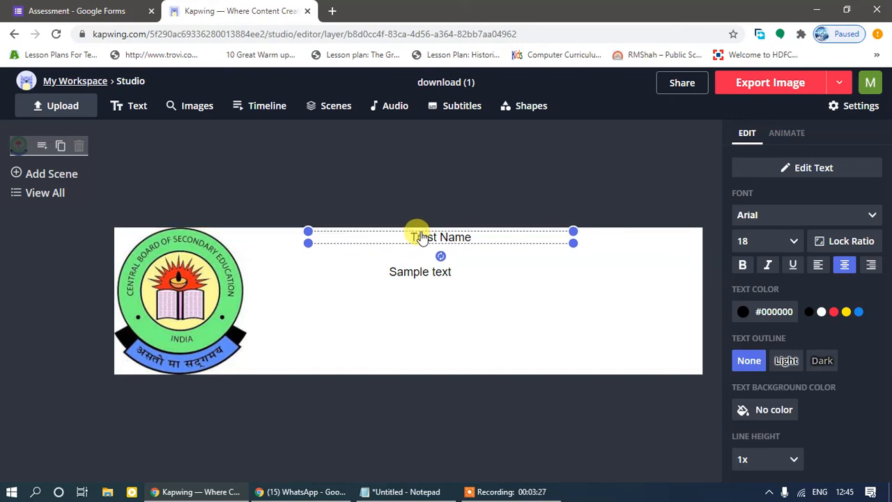
- Replace the sample text below the Trust Name line with "XYZ PUBLIC SCHOOL"
click(433, 274)
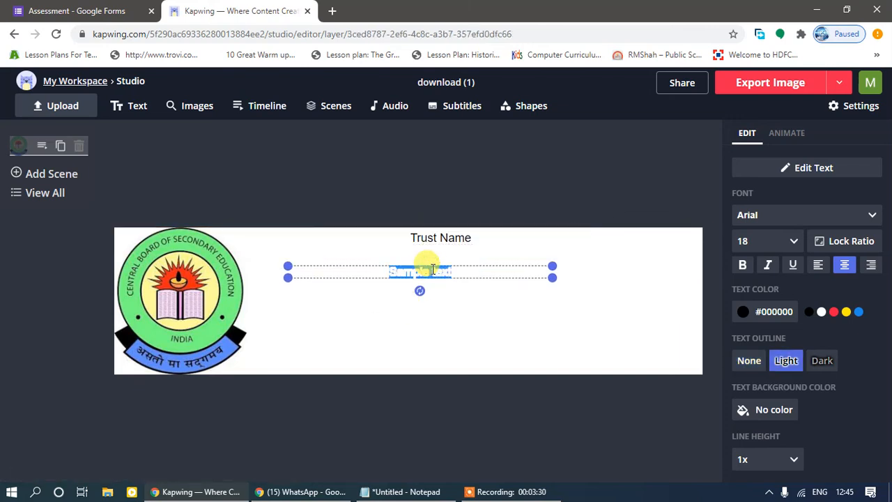
text(X)
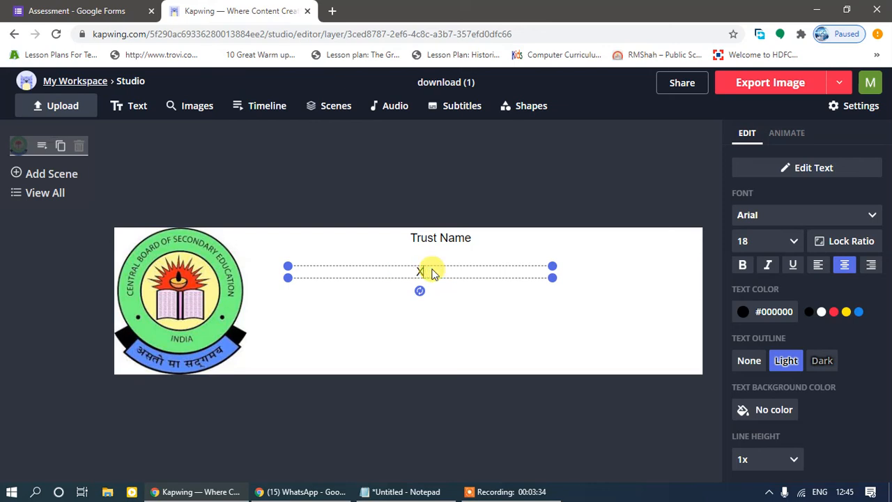
text(YZ PUBLIC SCHOOL)
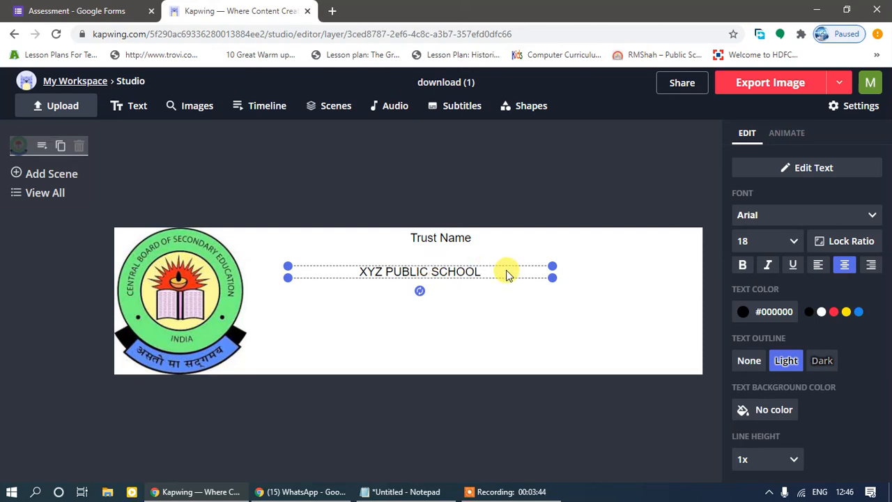
- Set the XYZ PUBLIC SCHOOL text to font size 36 and colour it red (#FF1744)
key(ctrl+a)
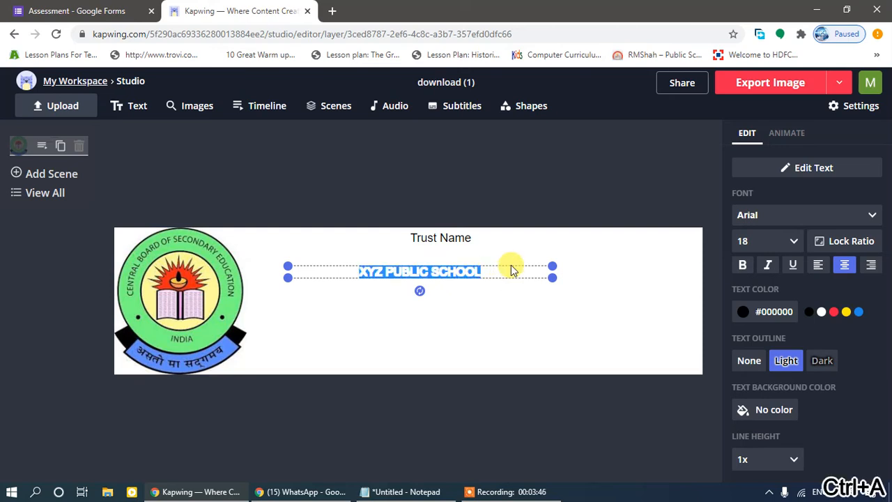
click(787, 240)
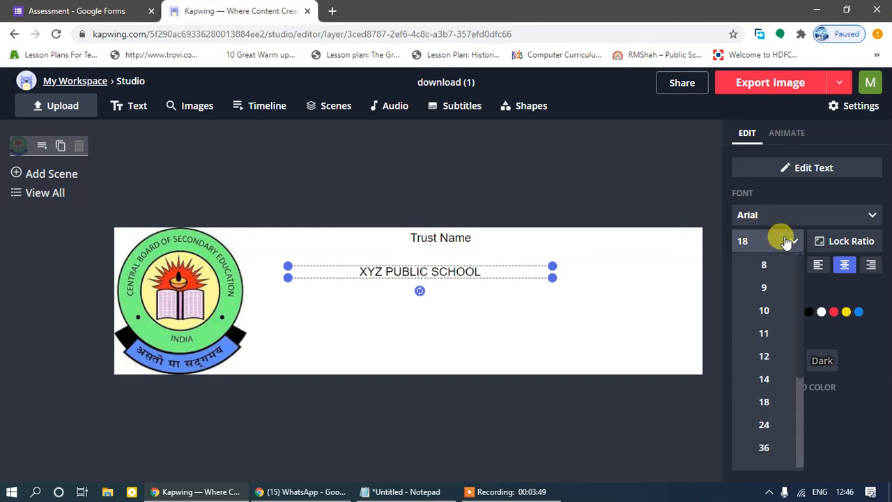
click(767, 448)
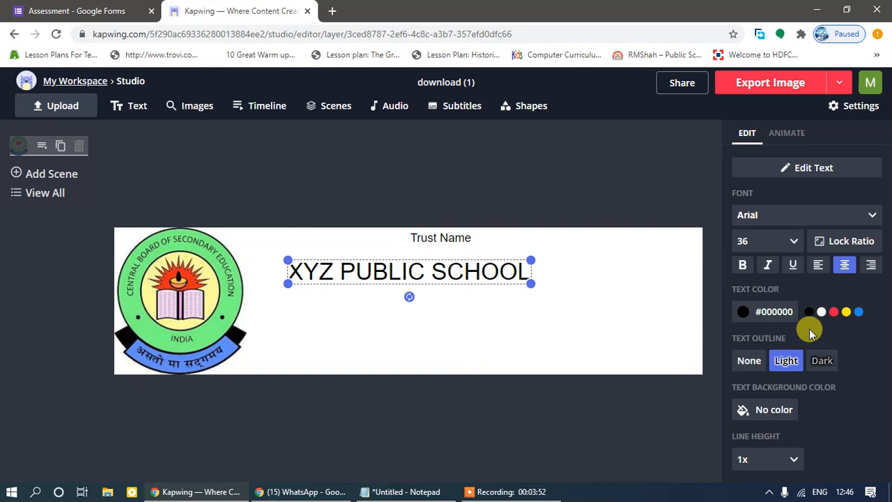
click(821, 315)
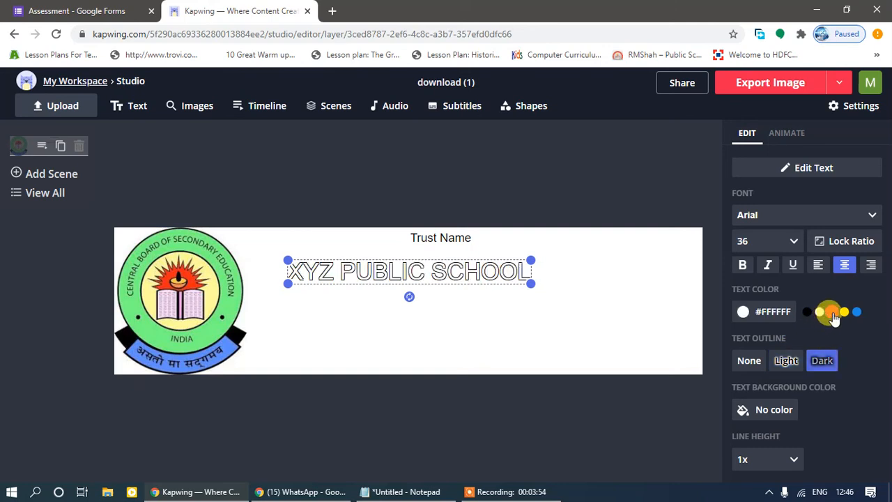
click(835, 314)
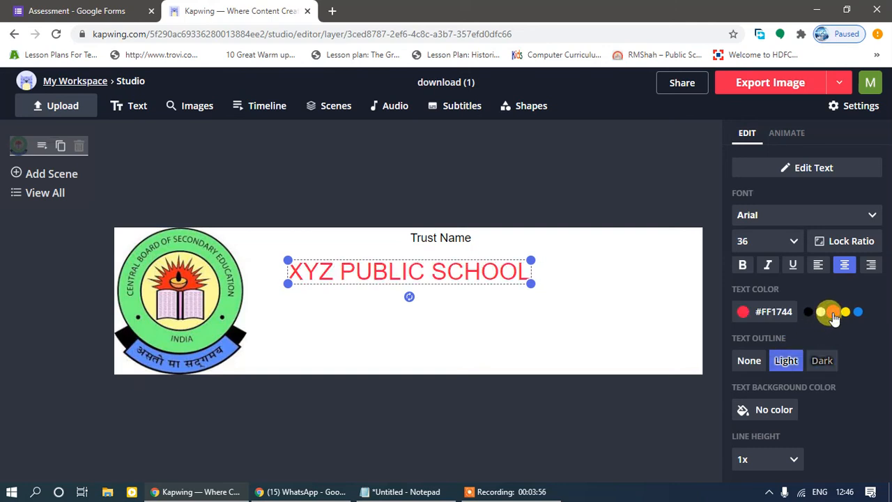
- Enlarge the XYZ PUBLIC SCHOOL text to about font size 51 and move it directly beneath the Trust Name line
drag(550, 279, 615, 272)
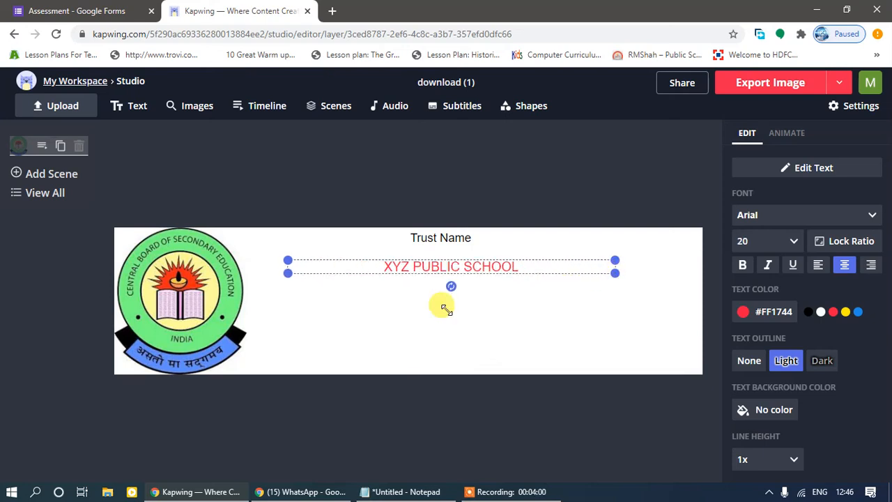
drag(286, 273, 258, 288)
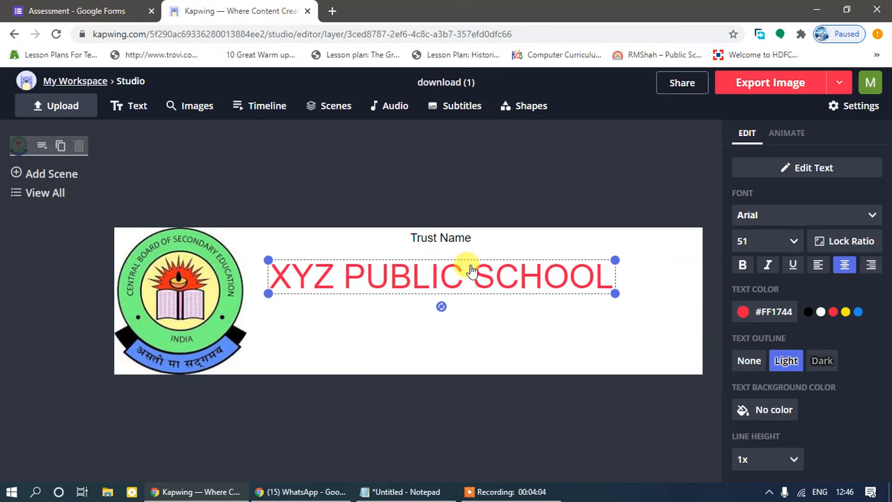
drag(474, 272, 490, 265)
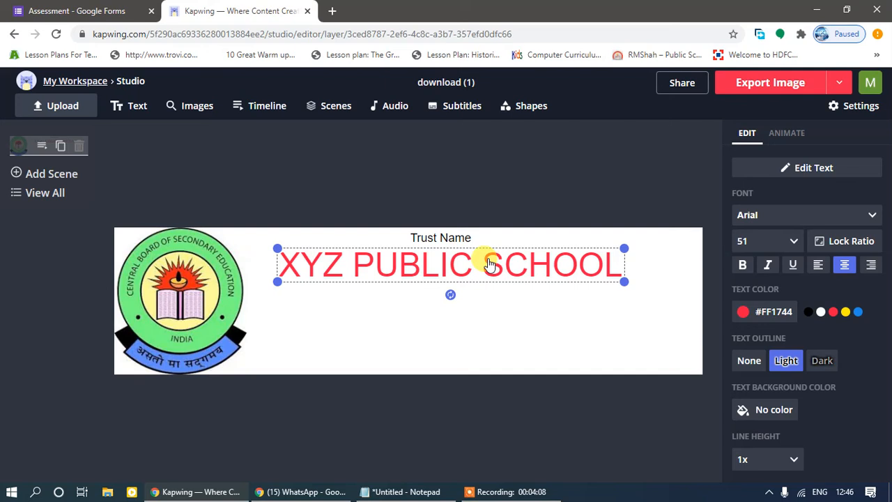
- Add a text box centred below the school name with the text "Period Test 1"
click(122, 105)
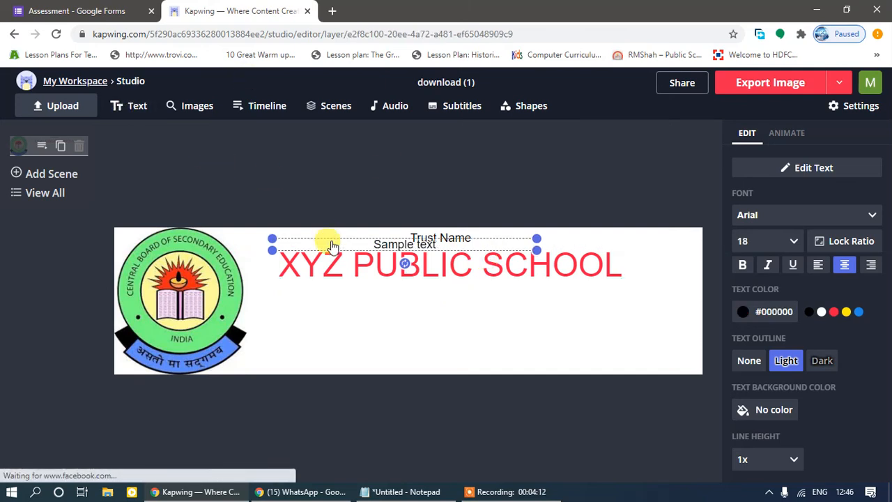
drag(333, 242, 361, 287)
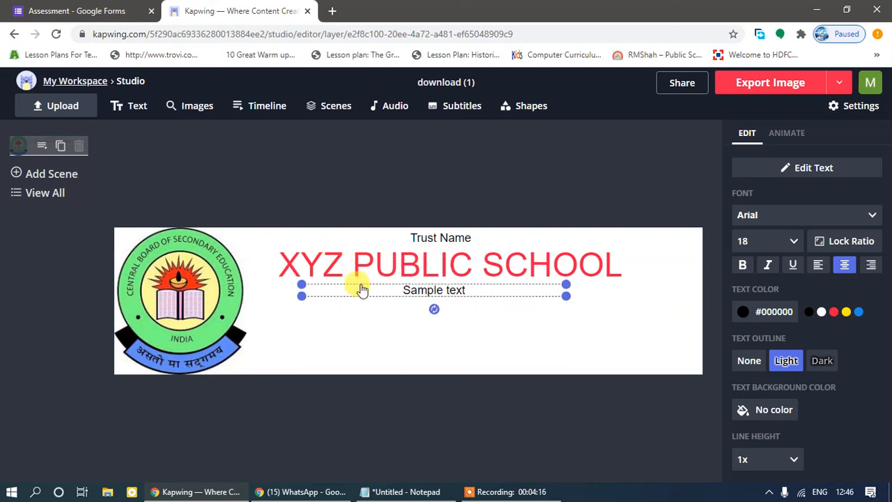
double_click(427, 288)
text(Period Test 1)
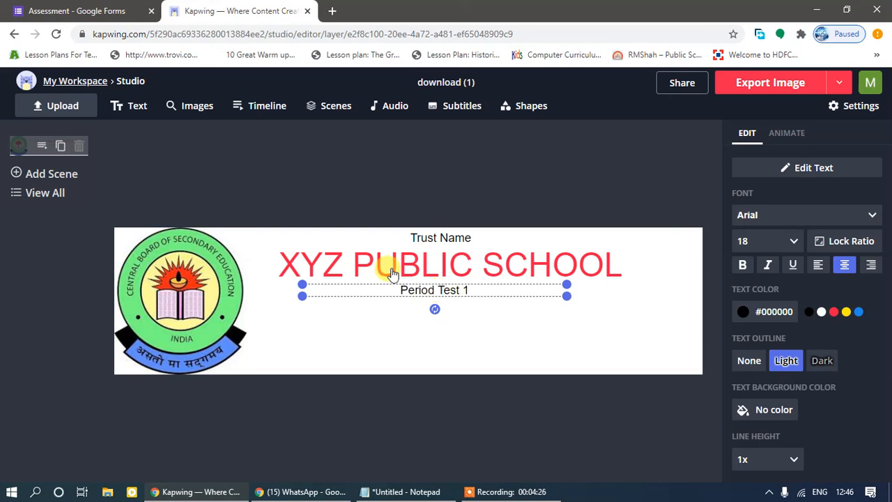
- Add a text box below the Period Test 1 line reading "Class X, Sub: Science Date: x/x/xxxx"
click(128, 112)
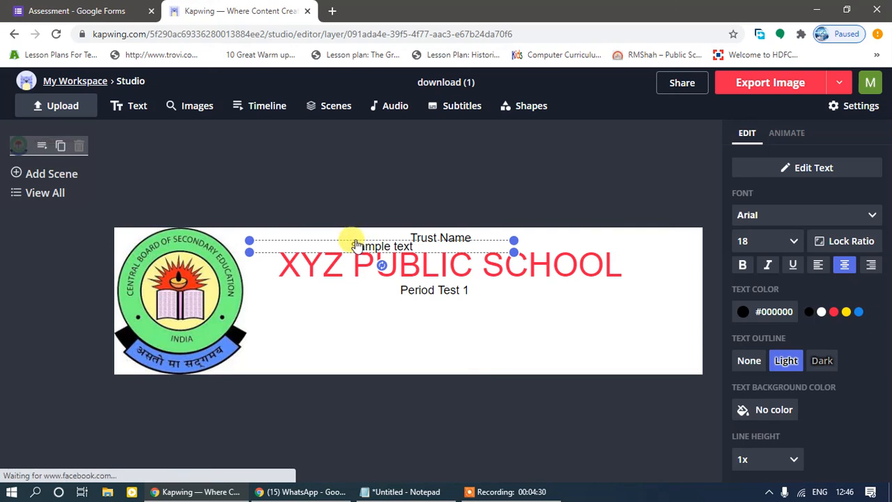
drag(355, 246, 413, 316)
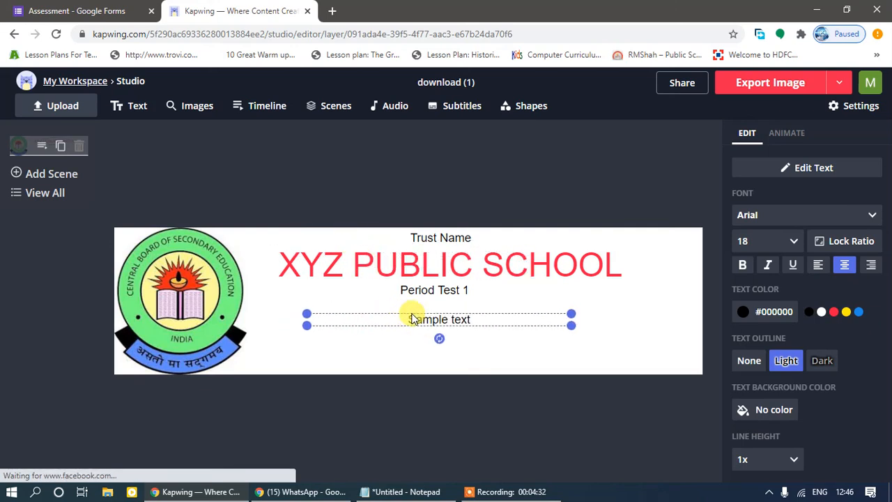
double_click(418, 322)
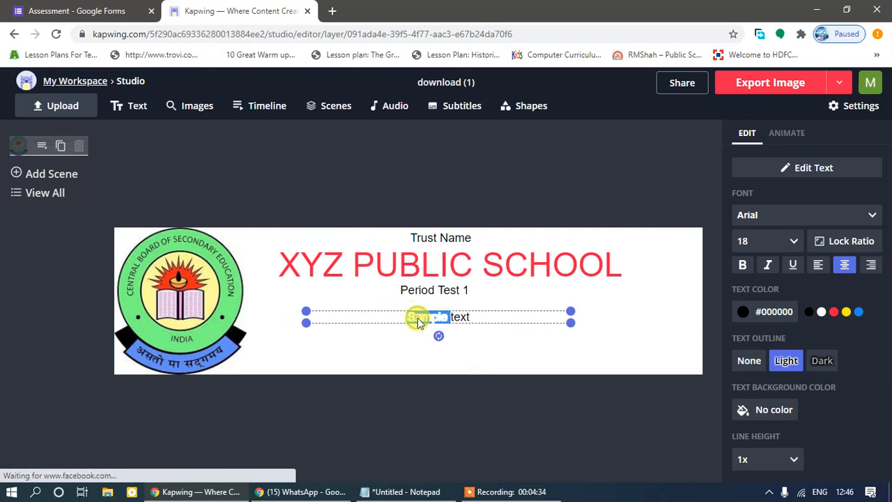
click(480, 318)
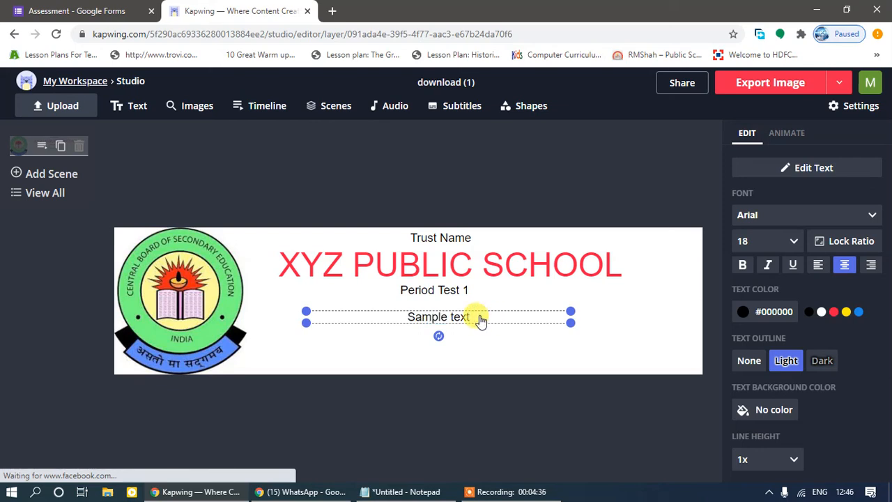
click(473, 318)
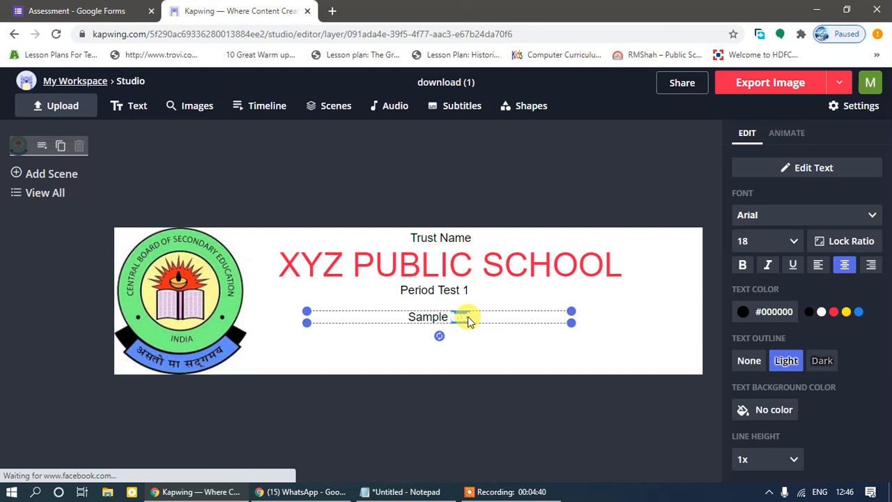
key(ctrl+a)
text(Class  X,      Sub: Science )
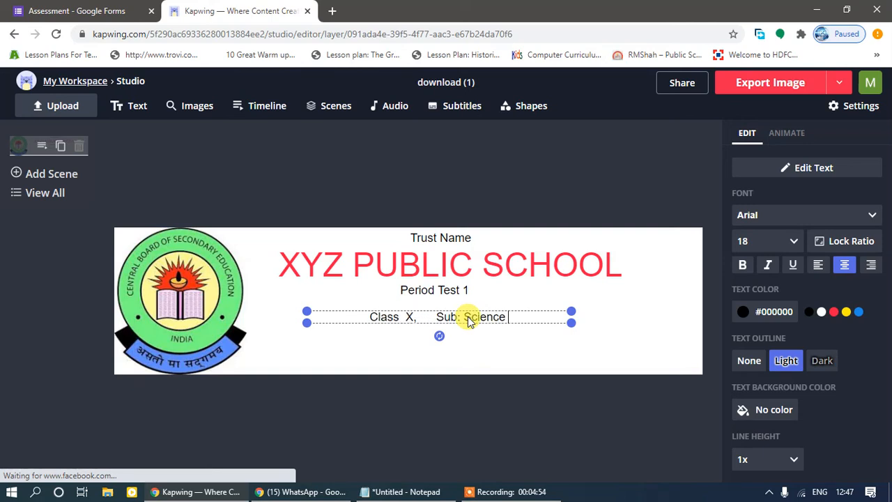
text(Date)
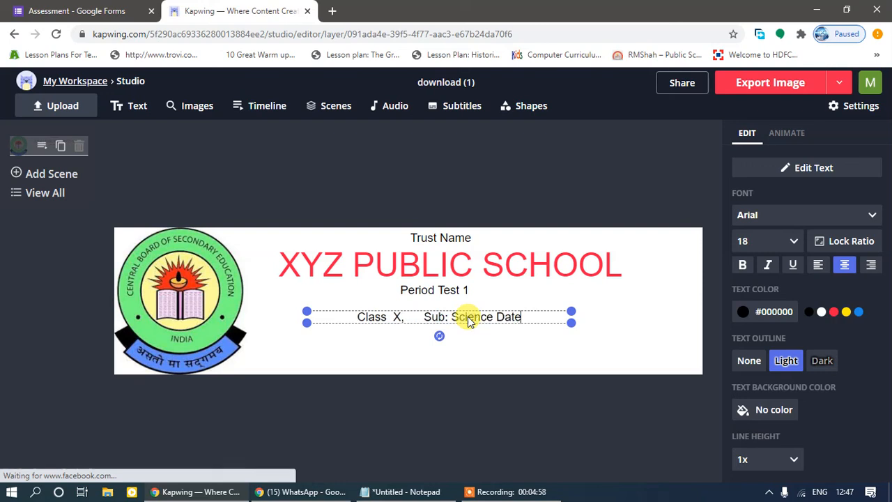
text(: x)
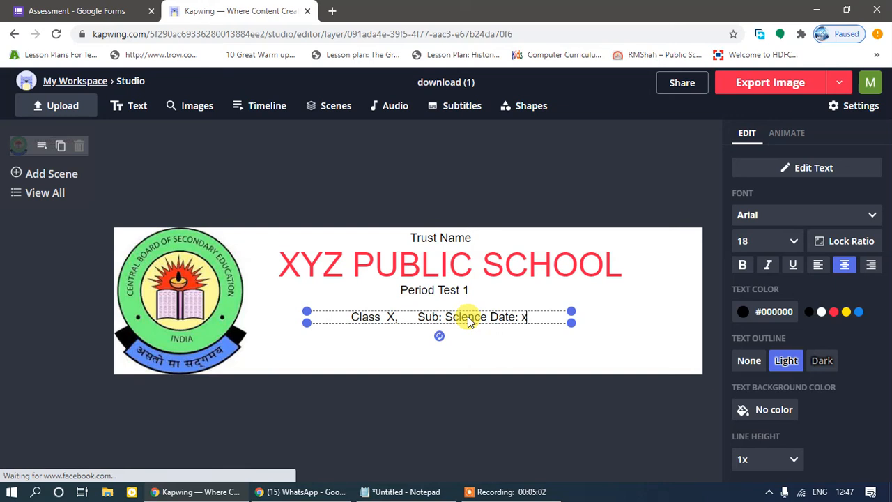
text(/x/xxx)
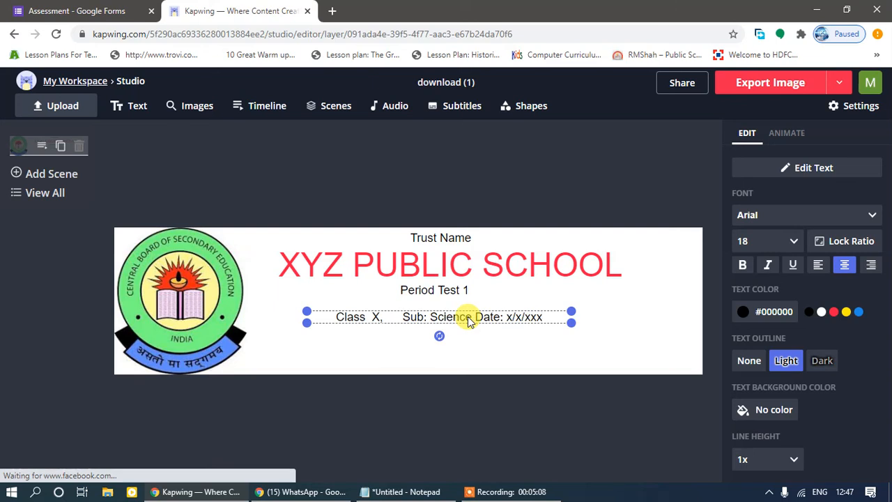
text(x)
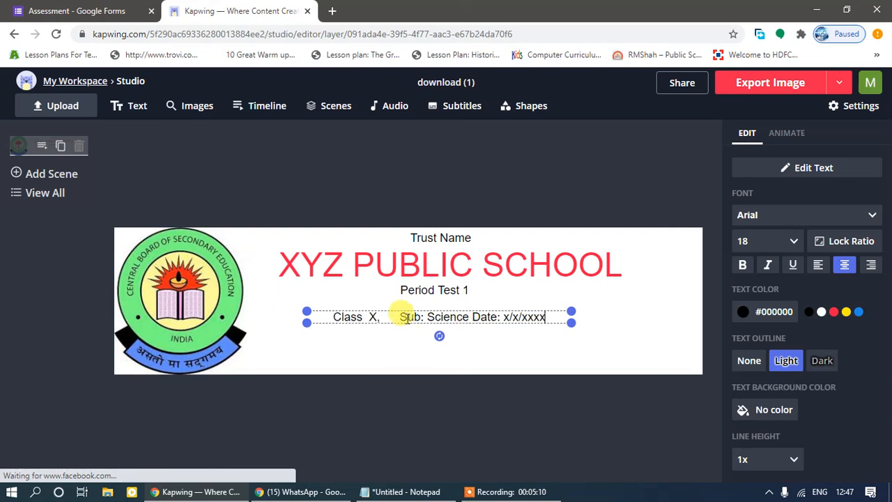
double_click(473, 316)
key(BackSpace)
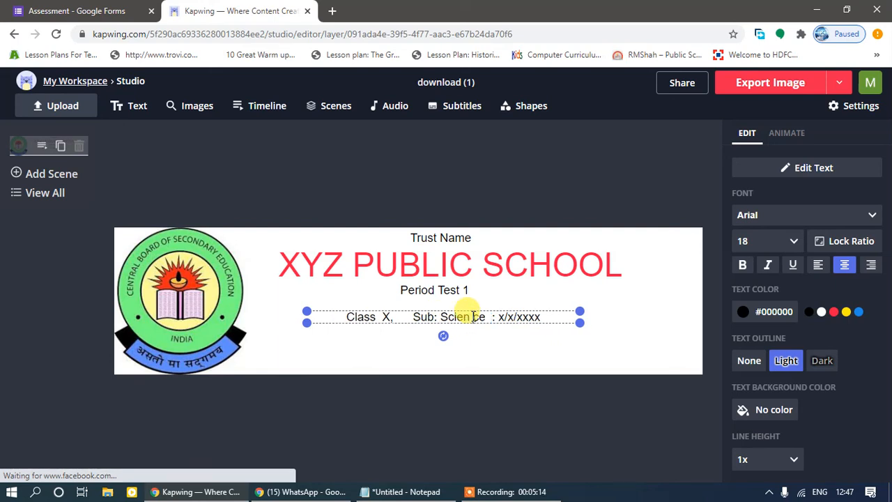
key(ctrl+z)
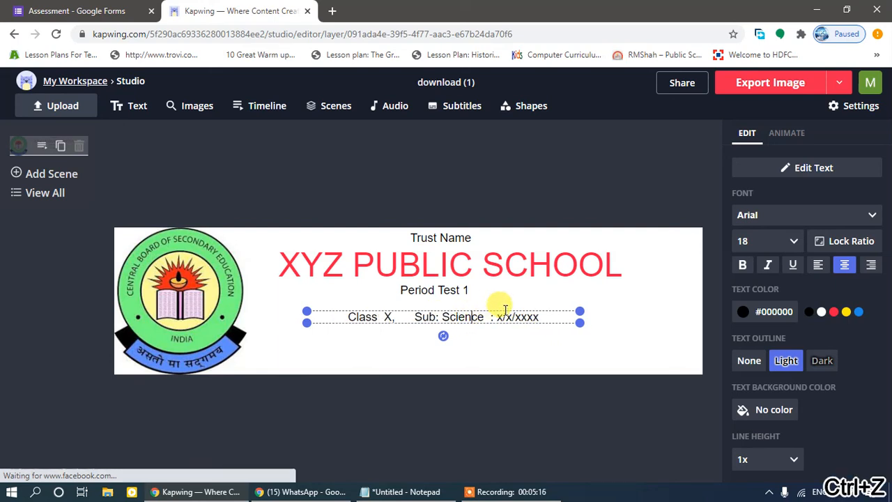
key(ctrl+z)
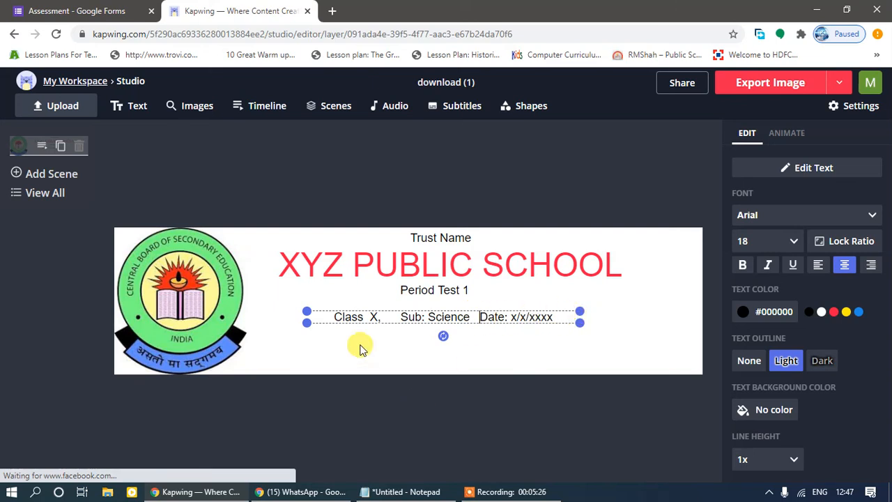
- Widen the class, subject and date text box to about font size 22 and spread its parts apart with spaces
drag(307, 321, 254, 326)
double_click(368, 322)
click(359, 319)
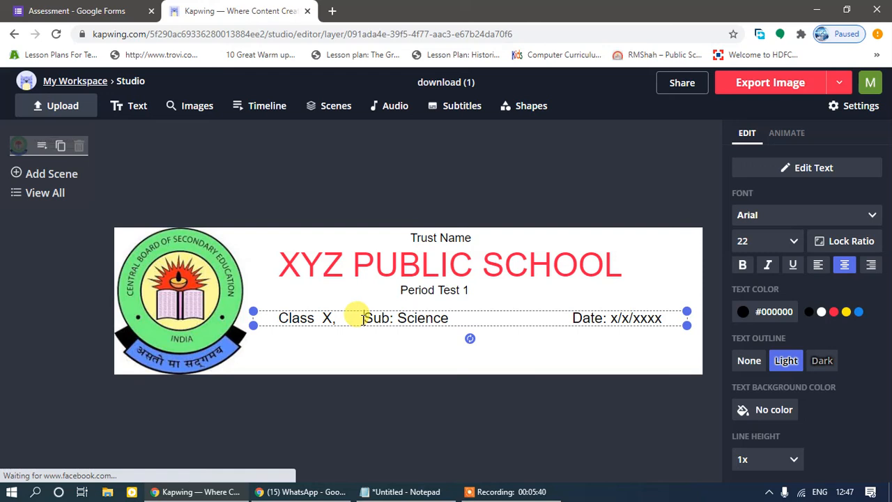
click(478, 319)
key(Return)
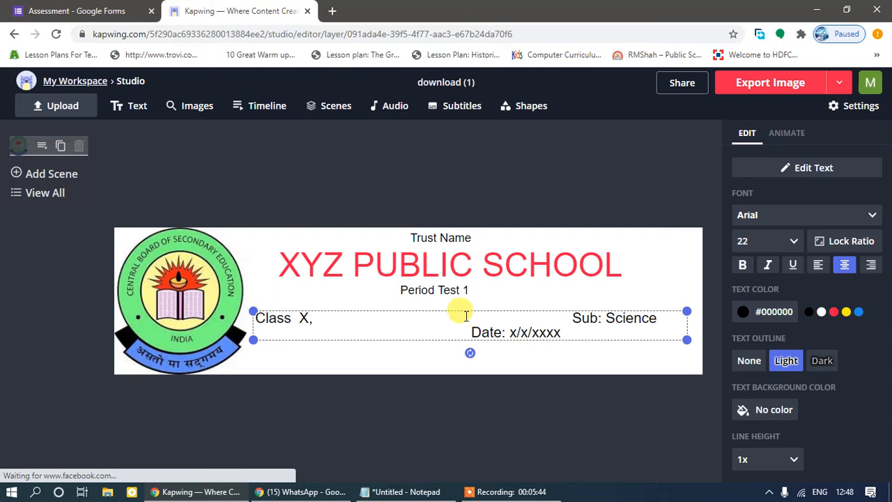
- Remove surplus spaces before "Sub: Science" to bring the subject back towards the middle of the line
key(Delete)
key(Delete)
key(Delete)
key(Delete)
key(Delete)
key(Delete)
key(Delete)
key(Delete)
key(Delete)
key(Delete)
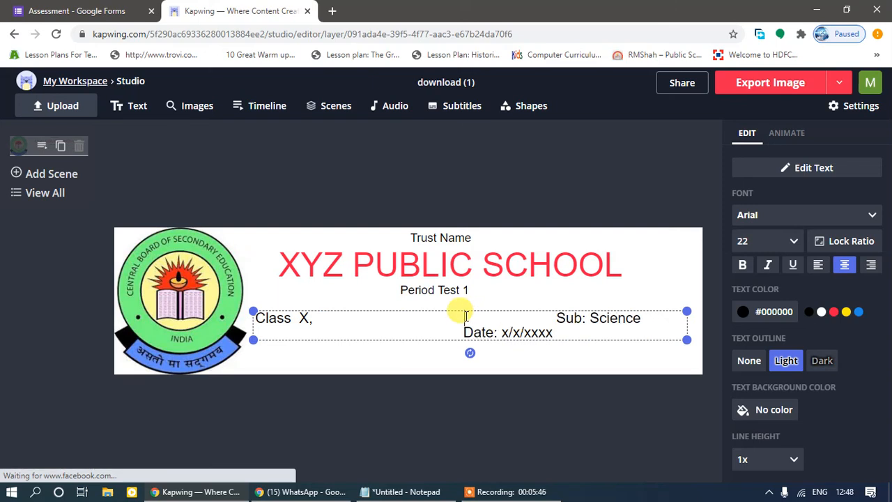
key(Delete)
key(Delete)
key(Delete)
key(Delete)
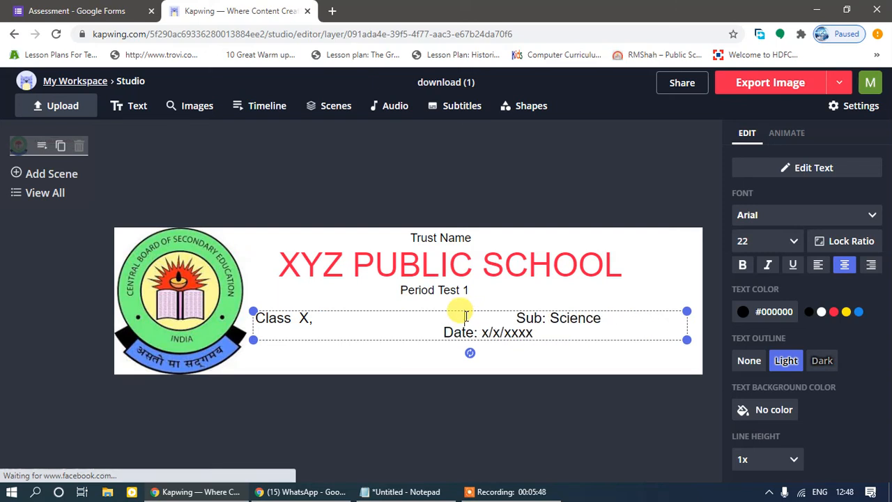
key(Delete)
key(Delete)
key(Delete)
key(Delete)
key(Delete)
key(Delete)
key(Delete)
key(Delete)
key(Delete)
key(Delete)
key(Delete)
key(Delete)
key(Delete)
key(Delete)
key(Delete)
key(Delete)
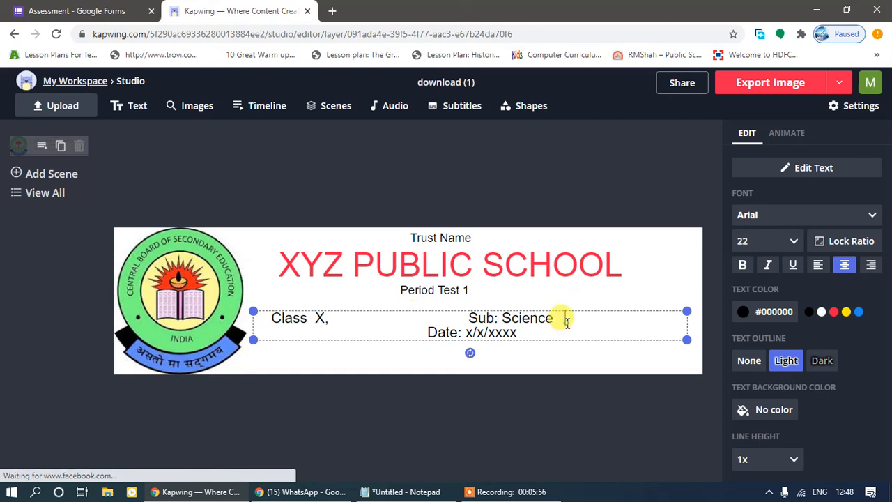
- Remove the surplus spaces between "Sub: Science" and the date so that all three parts fit on one line
key(Delete)
key(Delete)
key(Delete)
key(Delete)
key(Delete)
key(Delete)
key(Delete)
key(Delete)
key(Delete)
key(Delete)
key(Delete)
key(Delete)
key(Delete)
key(Delete)
key(Delete)
key(Delete)
key(Delete)
key(Delete)
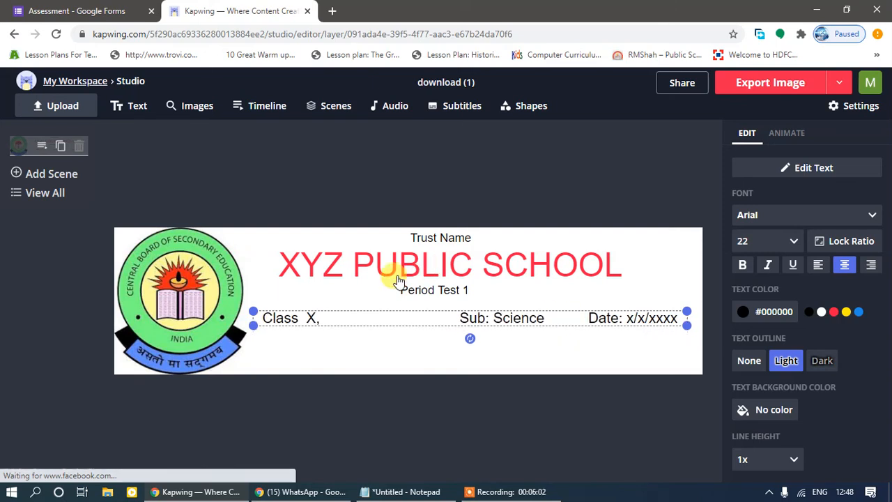
- Narrow the gap between "Class X," and "Sub: Science" until it roughly matches the gap before the date
click(373, 313)
key(Delete)
key(Delete)
key(Delete)
key(Delete)
key(Delete)
key(Delete)
key(Delete)
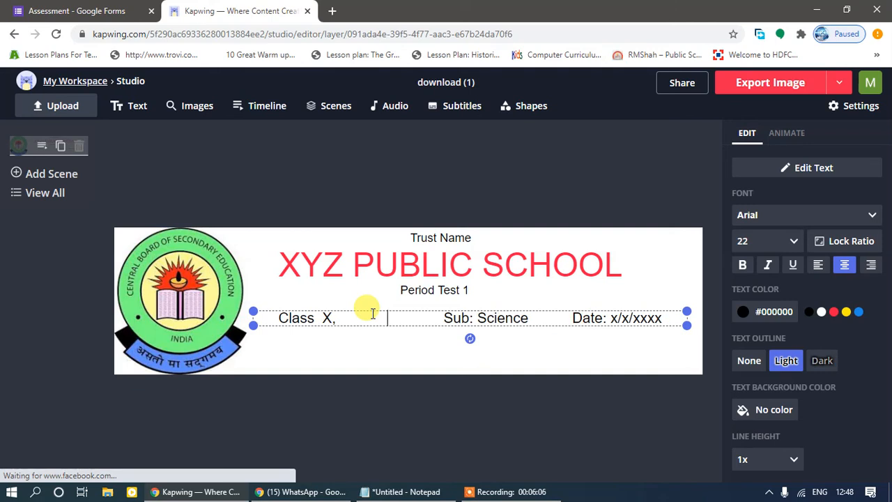
key(Delete)
key(Delete)
key(Delete)
key(Delete)
key(Delete)
key(Delete)
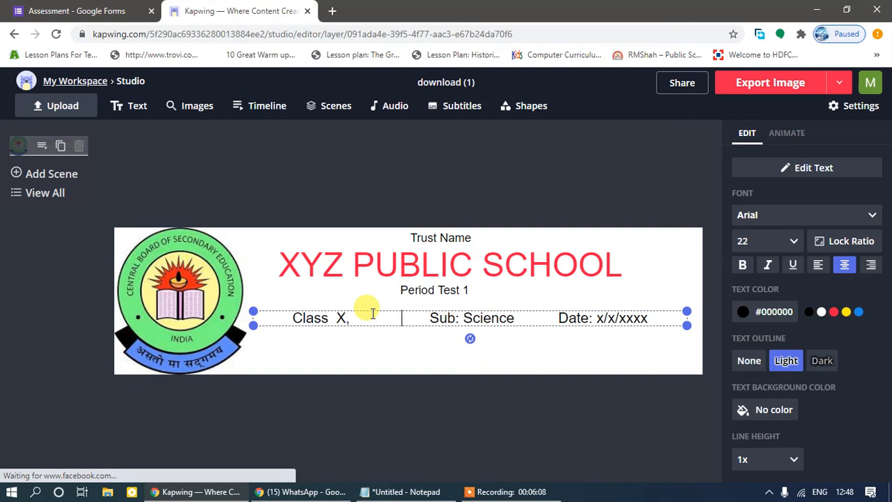
key(Delete)
key(Delete)
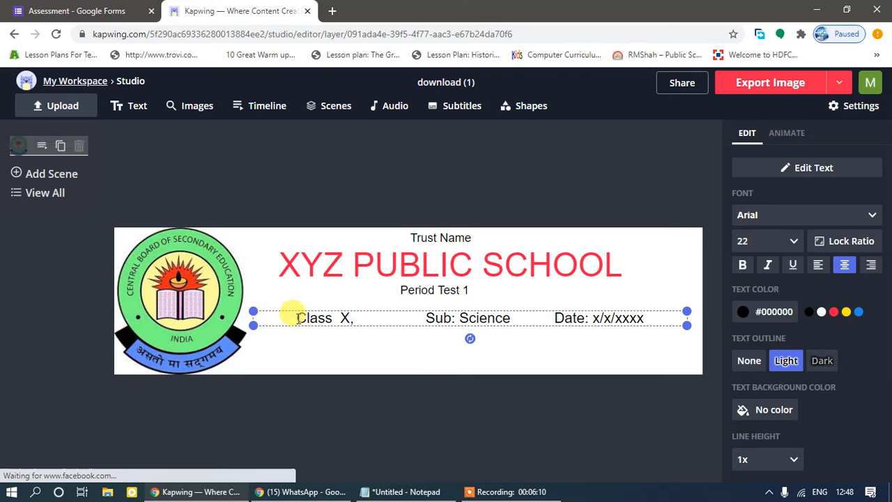
key(End)
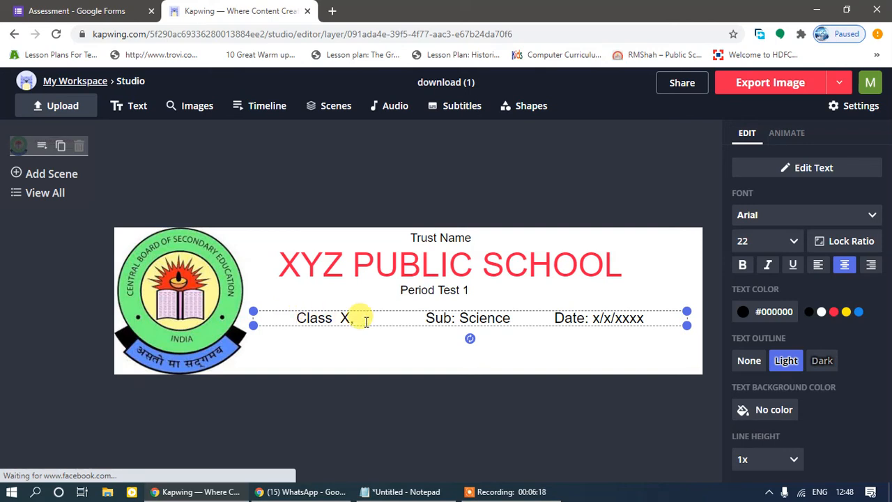
key(BackSpace)
key(BackSpace)
key(BackSpace)
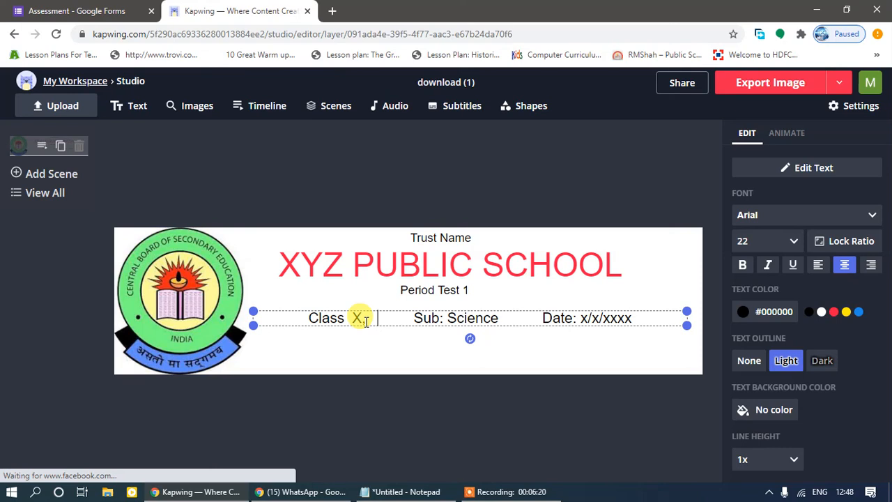
- Put the comma directly after "Class X" and nudge the class, subject and date line slightly left under the school name
text(,)
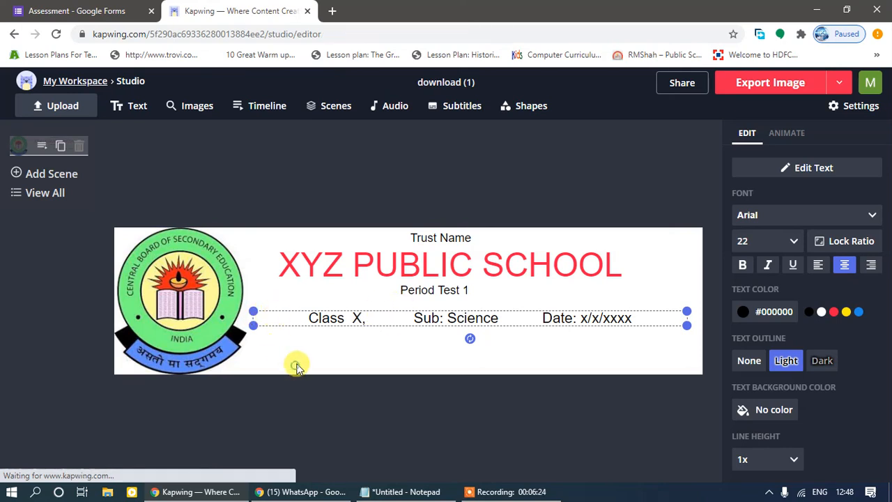
click(328, 328)
click(332, 328)
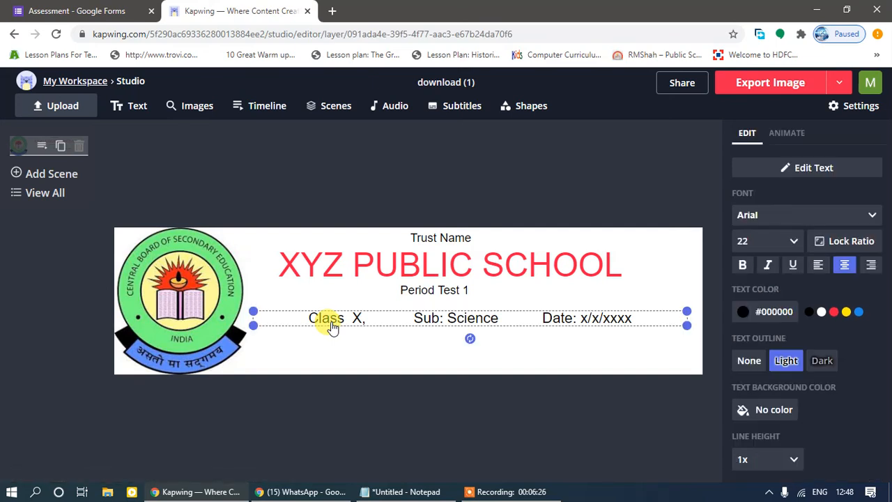
key(Left)
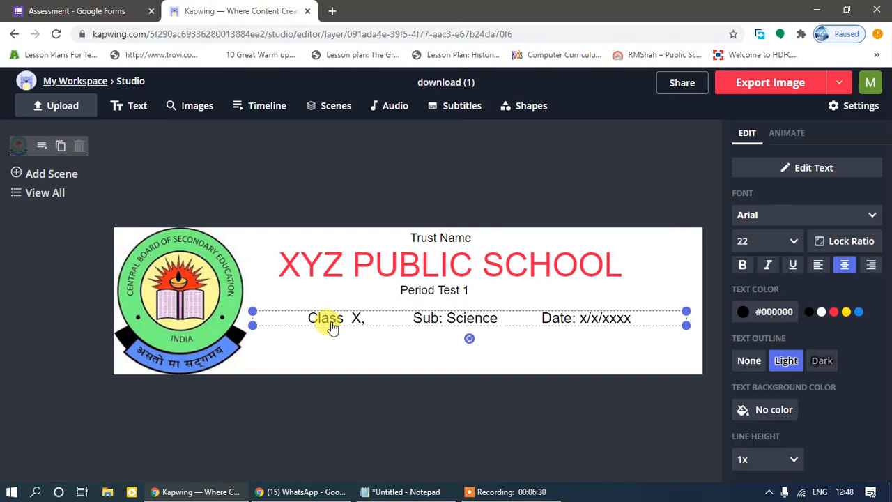
key(shift+Left)
key(shift+Left)
key(shift+Left)
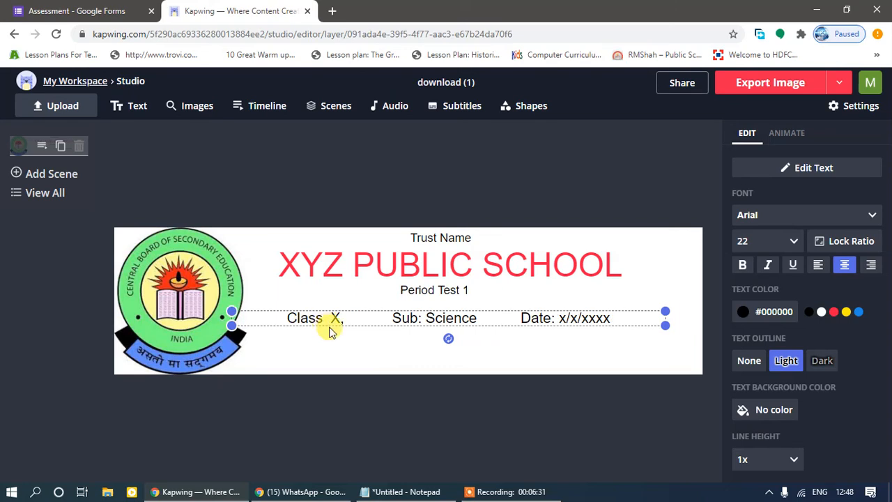
click(360, 362)
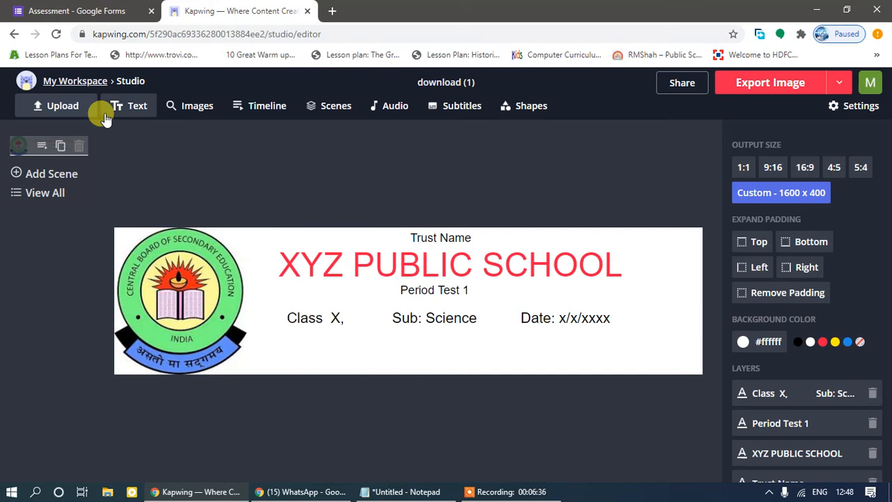
- Add two placeholder text boxes and place them side by side in the empty band below the class, subject and date line
click(131, 109)
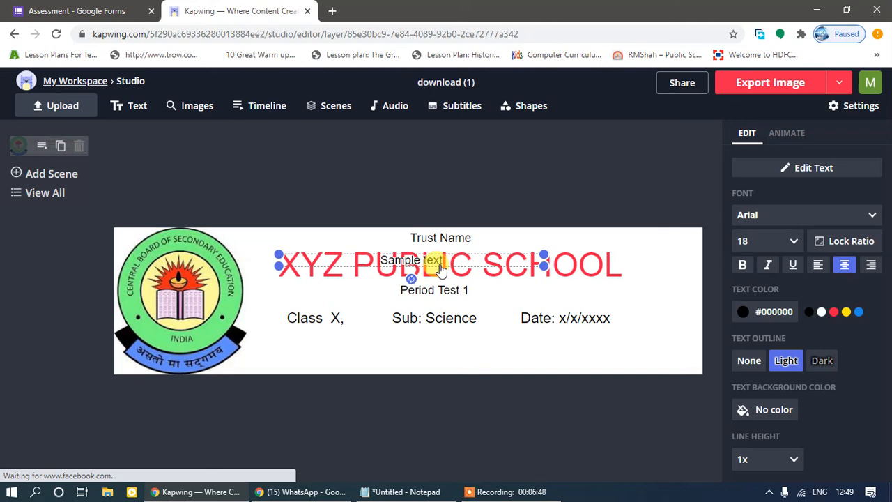
click(441, 347)
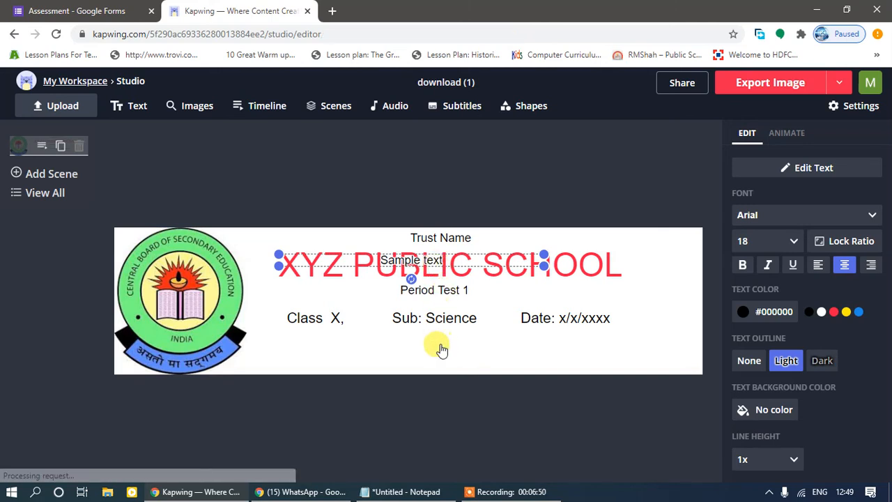
key(ctrl+z)
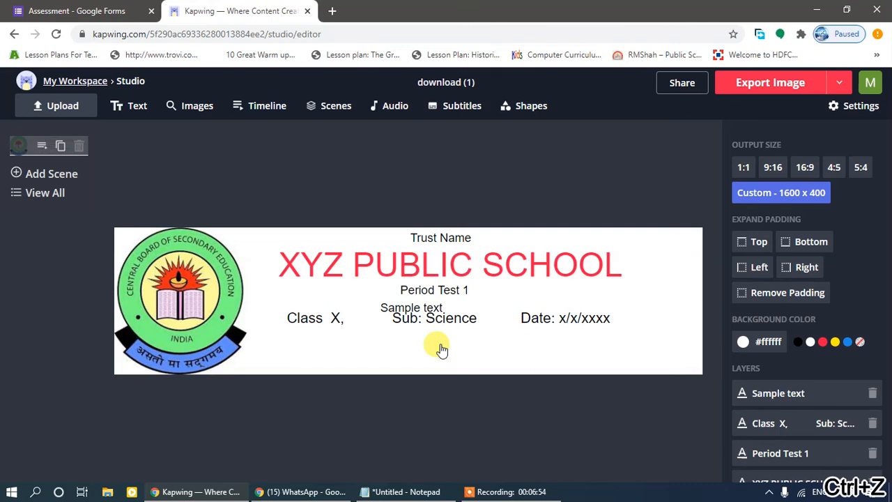
click(439, 349)
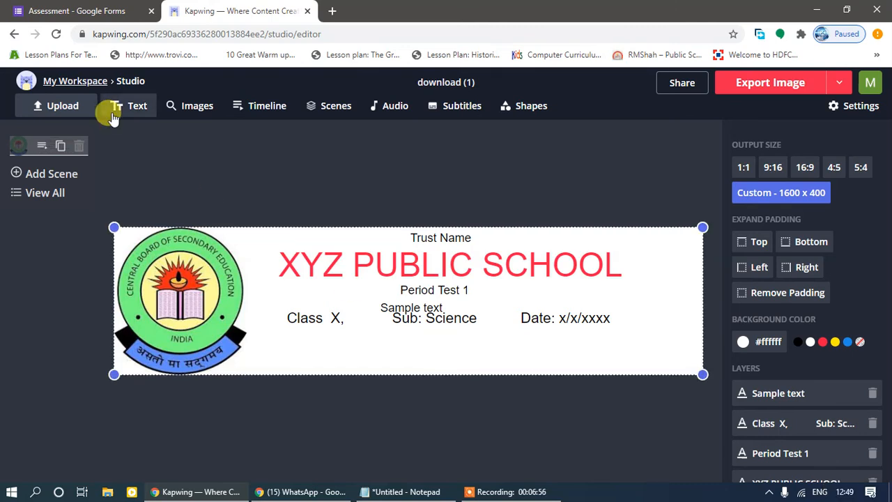
click(136, 111)
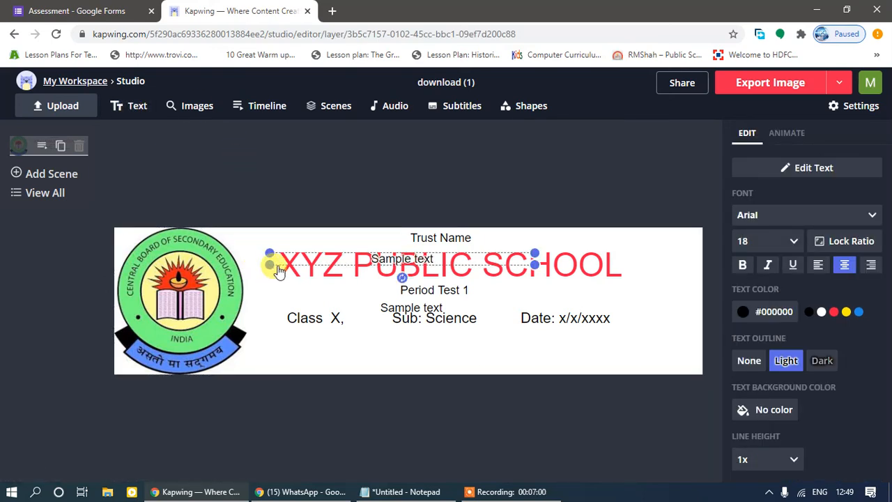
drag(277, 270, 302, 363)
click(380, 310)
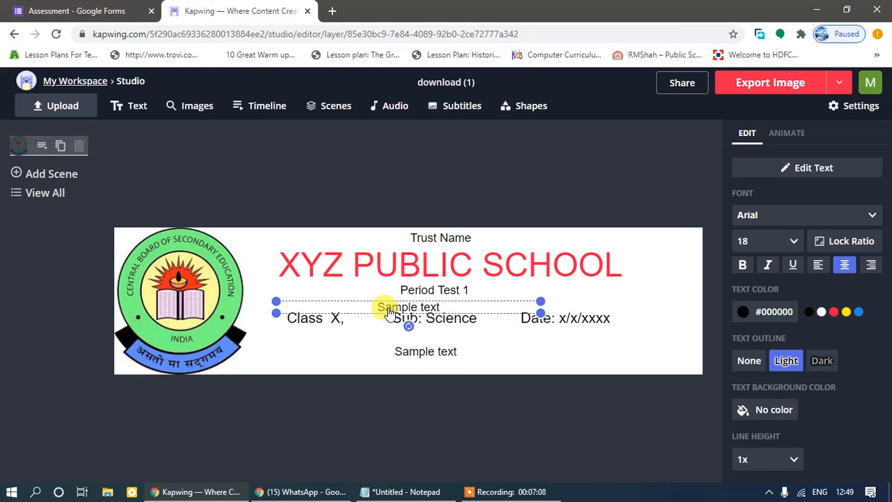
drag(388, 308, 515, 351)
click(13, 197)
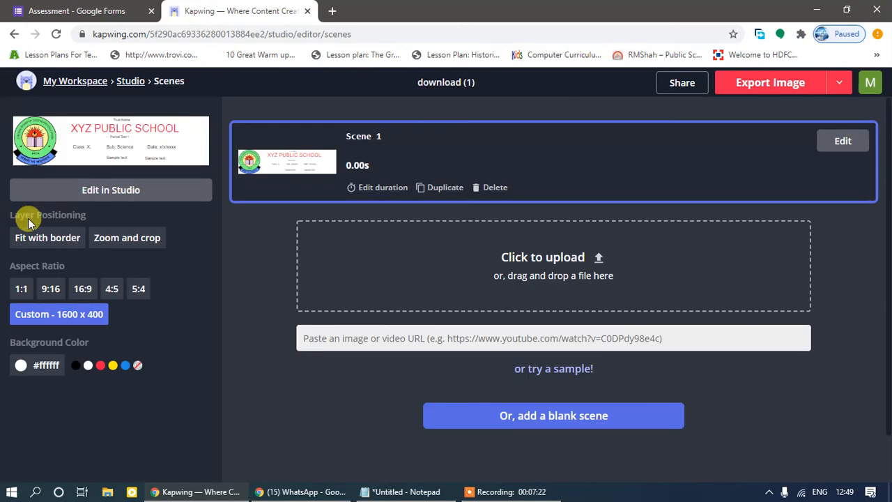
click(84, 192)
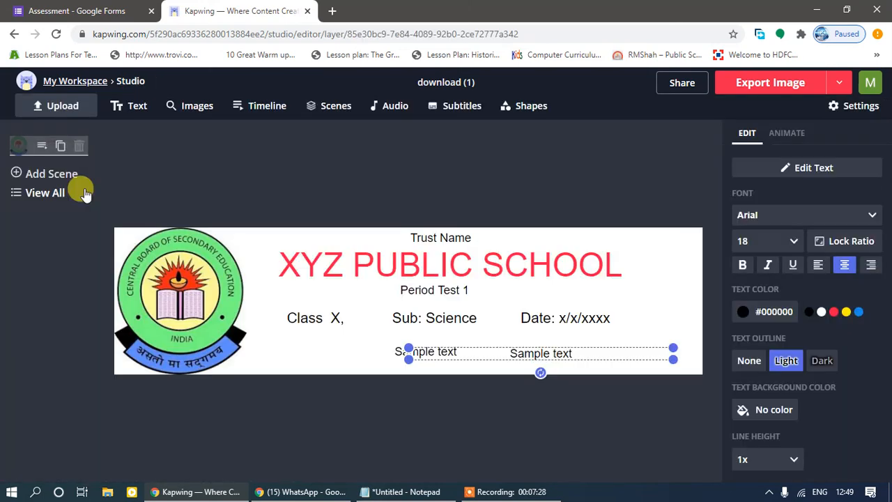
right_click(483, 350)
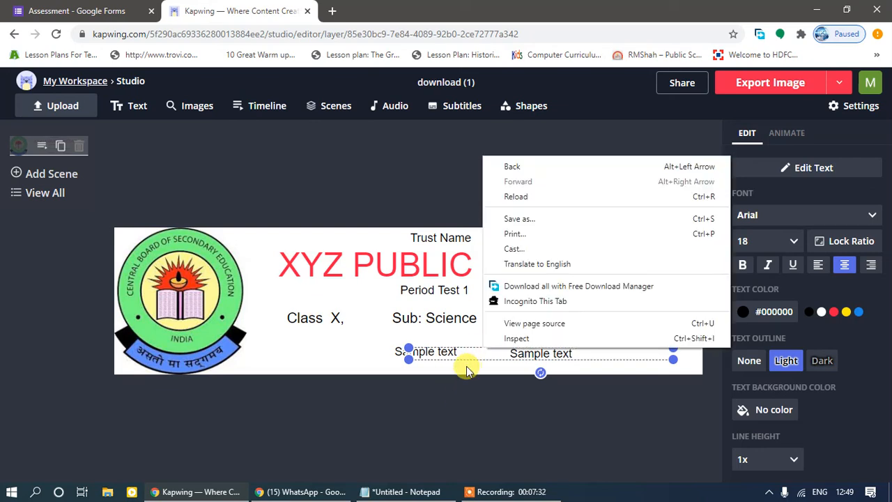
click(465, 364)
click(541, 357)
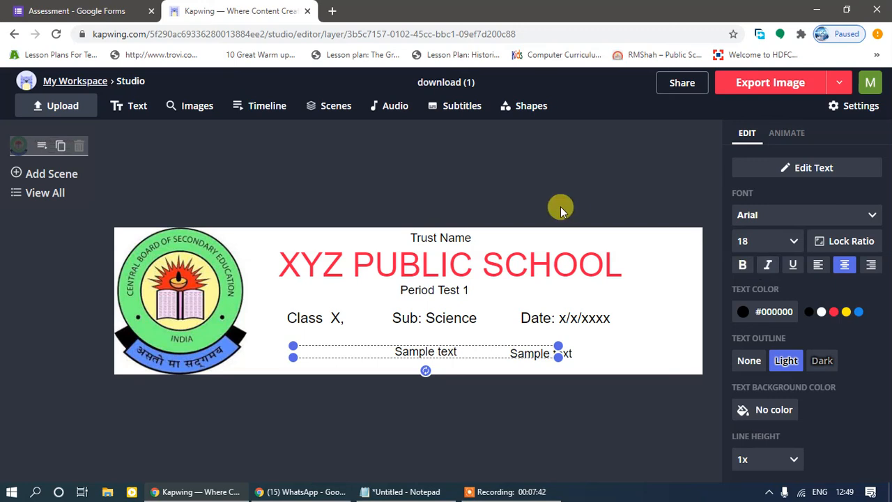
click(16, 195)
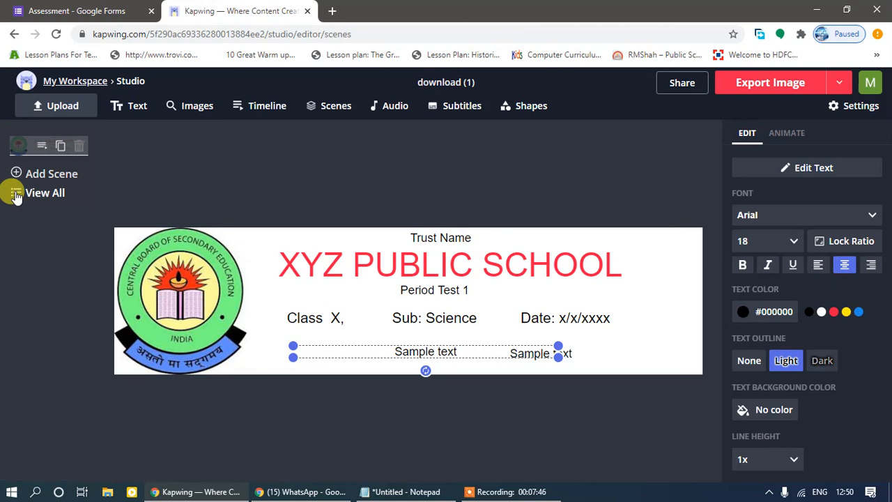
click(16, 195)
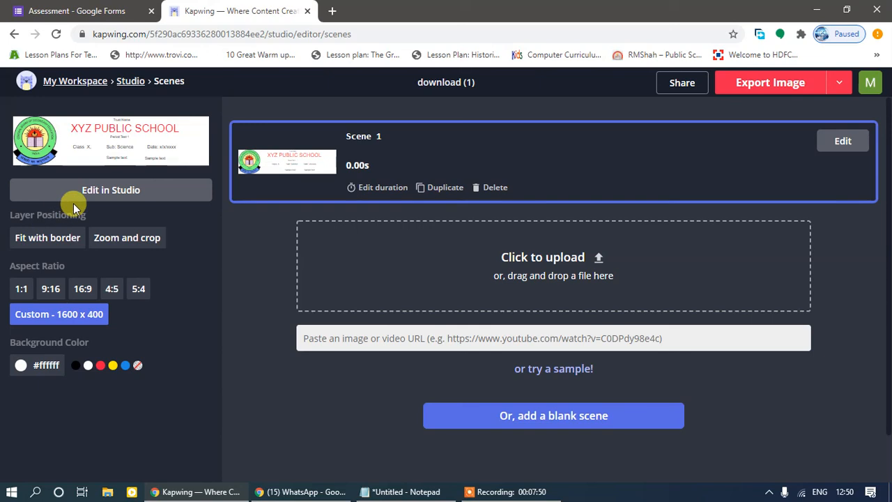
click(102, 188)
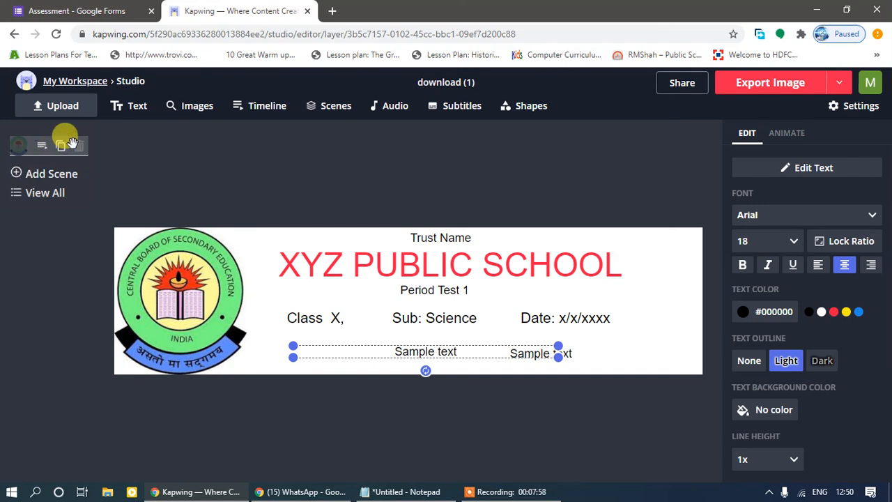
- Move the sample text box below "Sub: Science" to the left so that it sits beneath "Class X,"
click(378, 345)
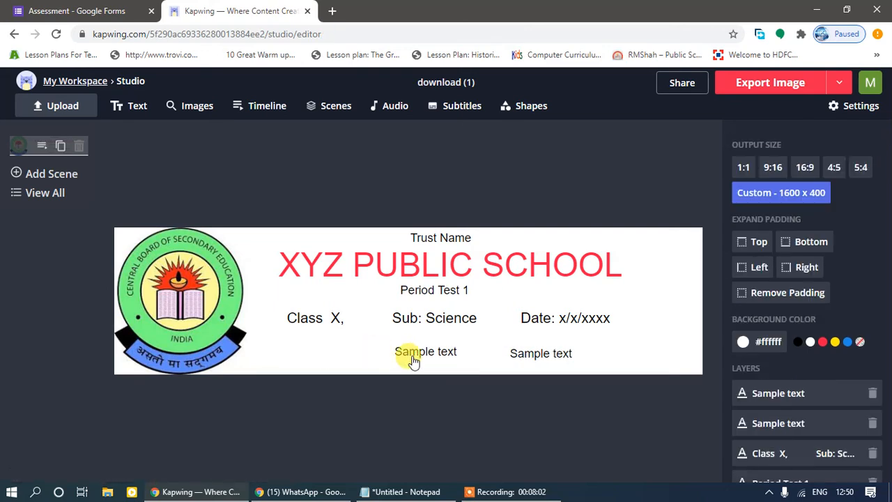
click(414, 358)
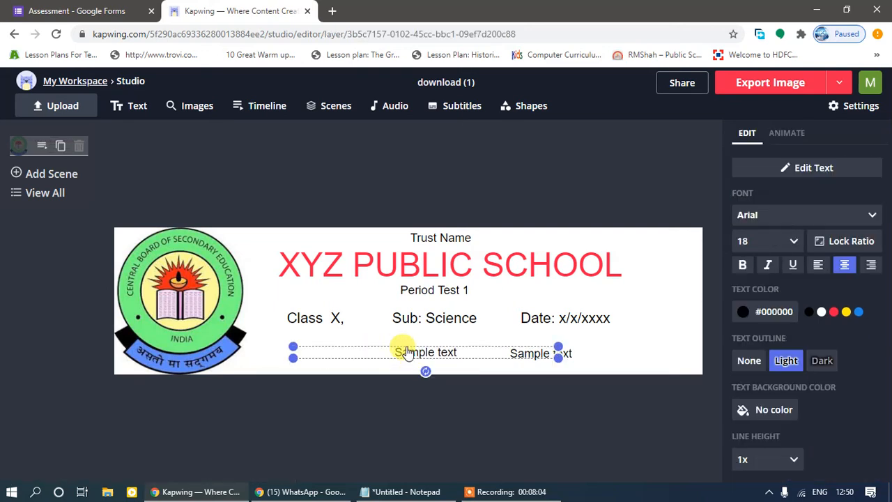
click(392, 351)
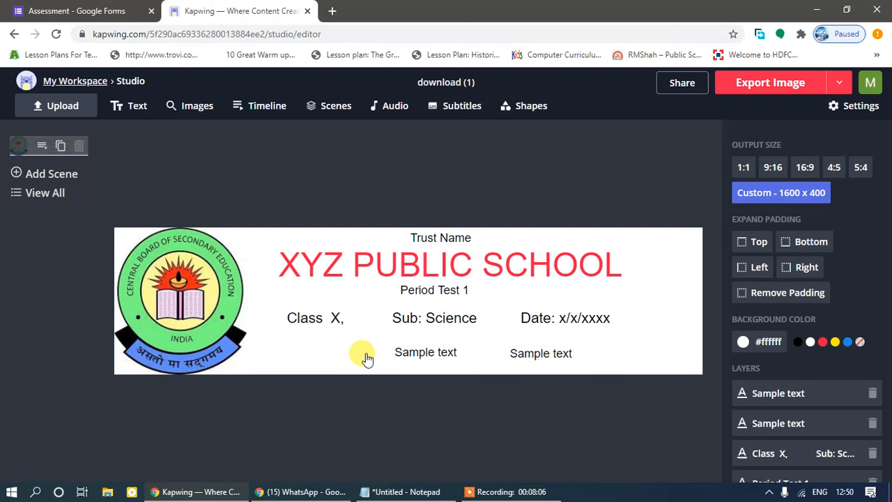
click(425, 358)
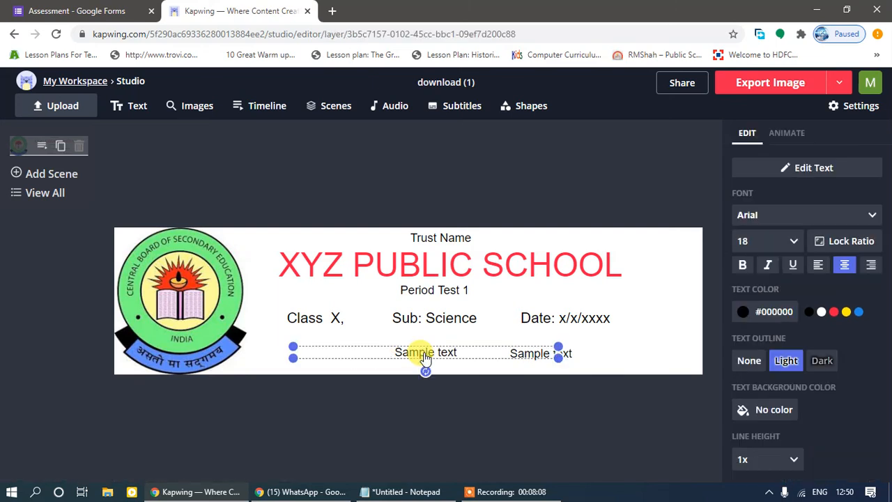
click(385, 348)
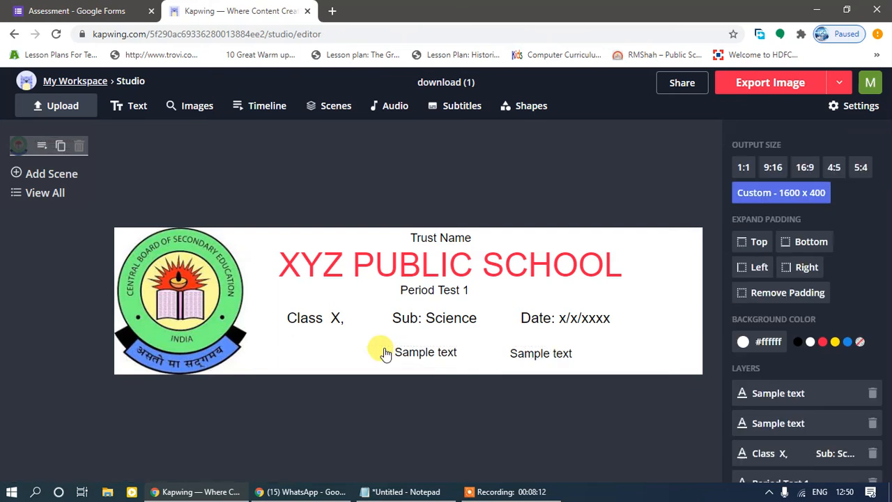
click(404, 354)
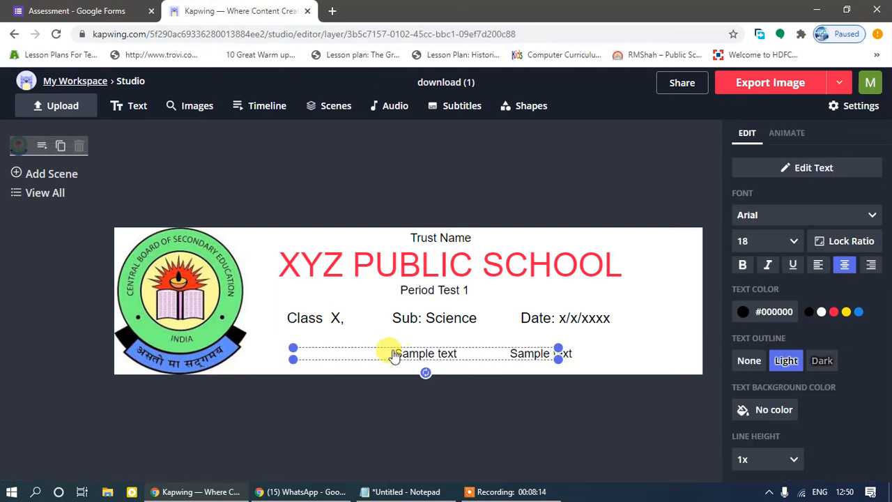
drag(386, 354, 289, 350)
- Replace the sample text beneath "Class X," with "Time: XX:XX"
double_click(343, 355)
key(ctrl+a)
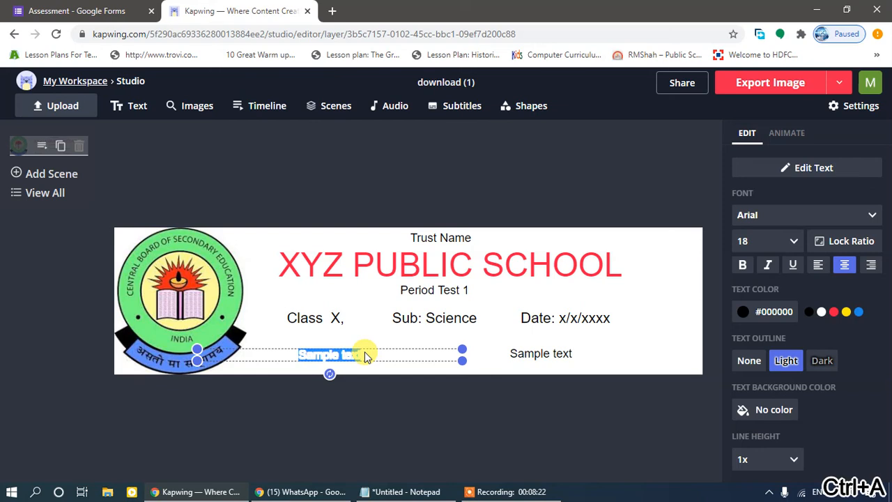
text(Tim)
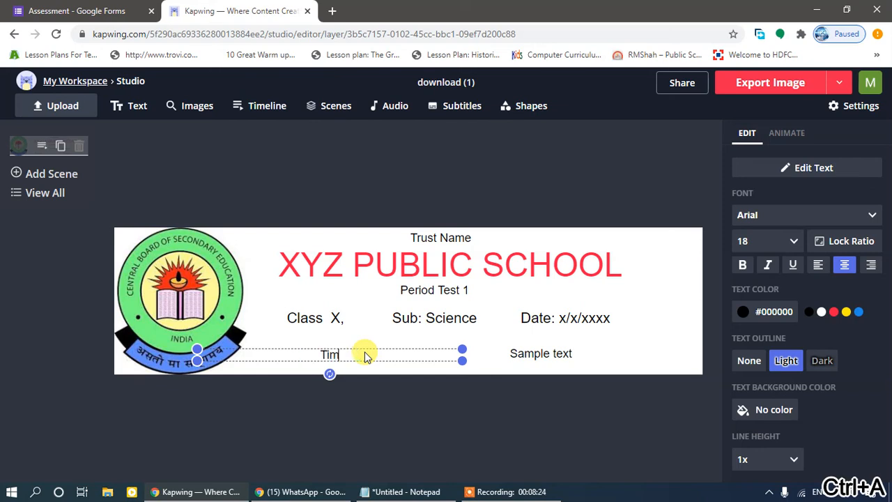
text(e: )
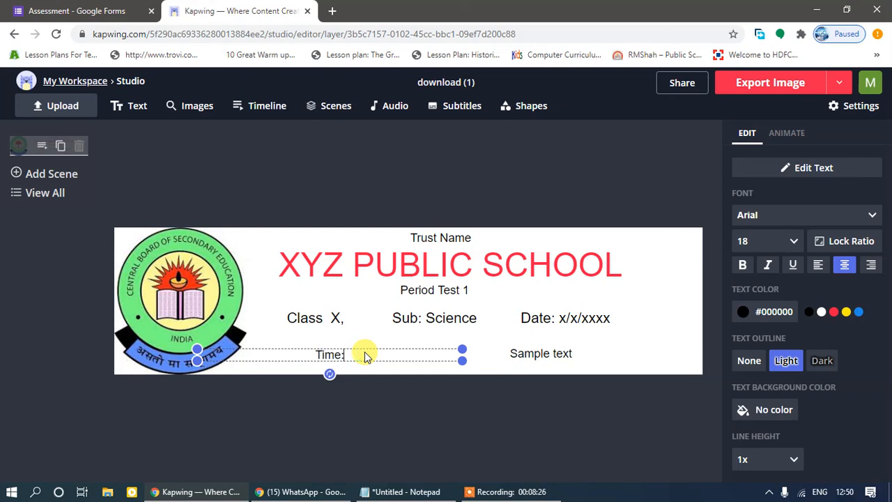
text(XX:XX)
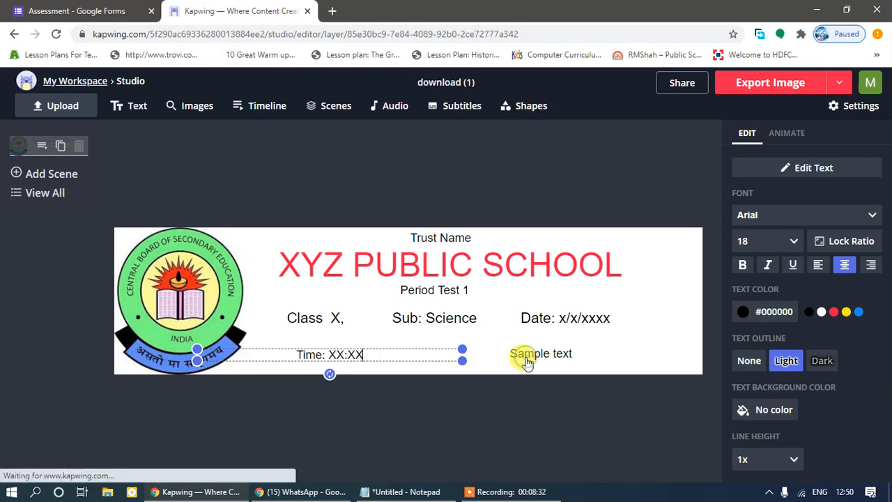
- Shift the other sample text box slightly right beneath the date and select all of its text for replacement
click(527, 361)
drag(524, 354, 537, 352)
double_click(541, 355)
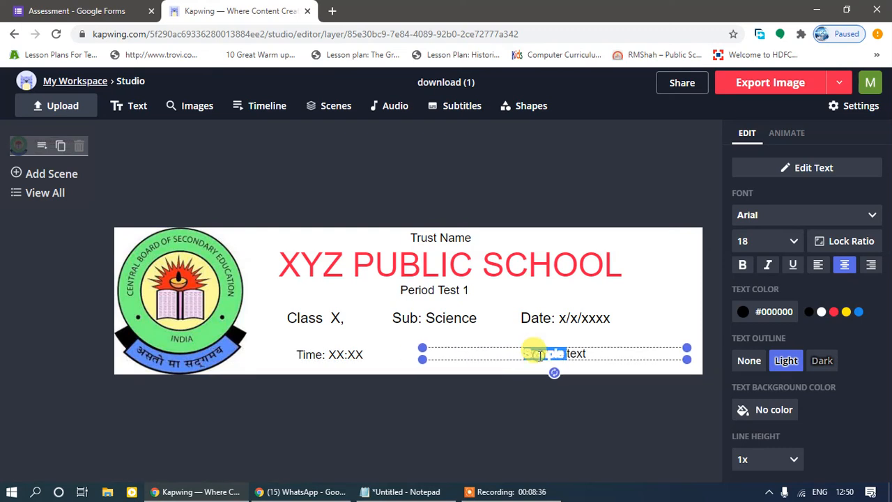
key(ctrl+a)
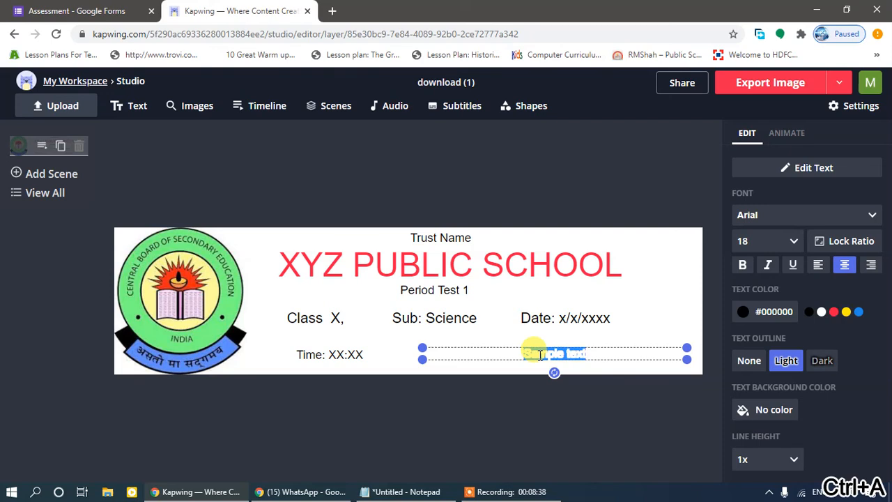
text(Max M)
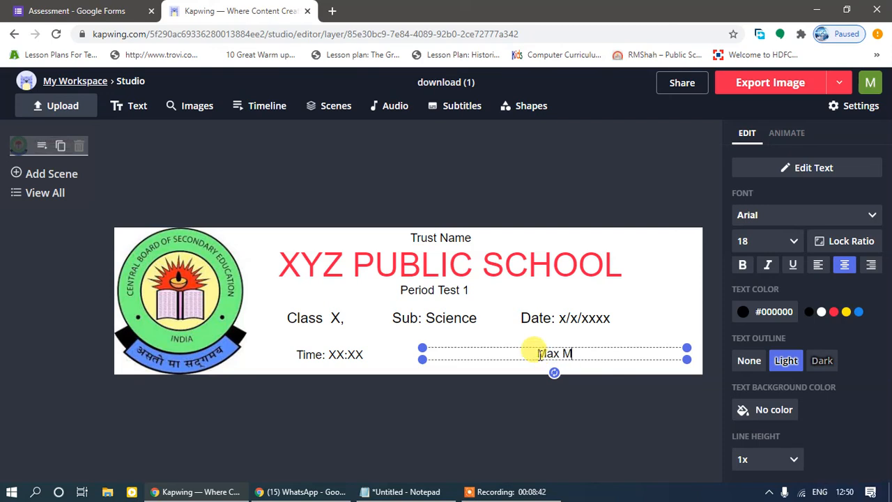
text(arksd)
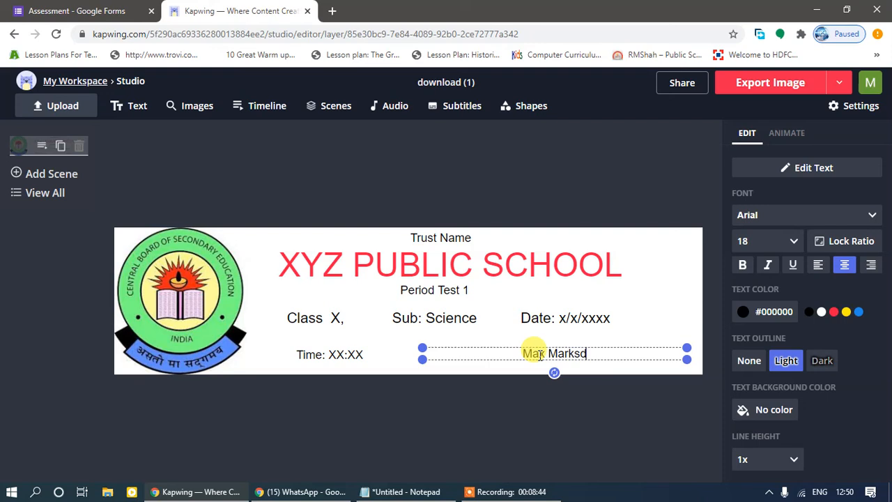
key(BackSpace)
key(BackSpace)
key(BackSpace)
key(BackSpace)
key(BackSpace)
key(BackSpace)
key(BackSpace)
key(BackSpace)
key(BackSpace)
key(BackSpace)
- Enter "Marks: 40" in the text box beneath the date and finish editing it
text(Mar)
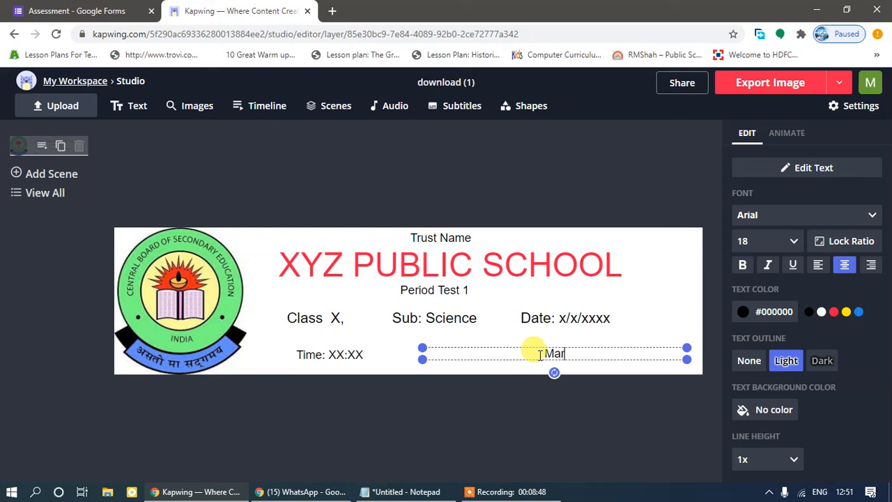
text(ks: 40)
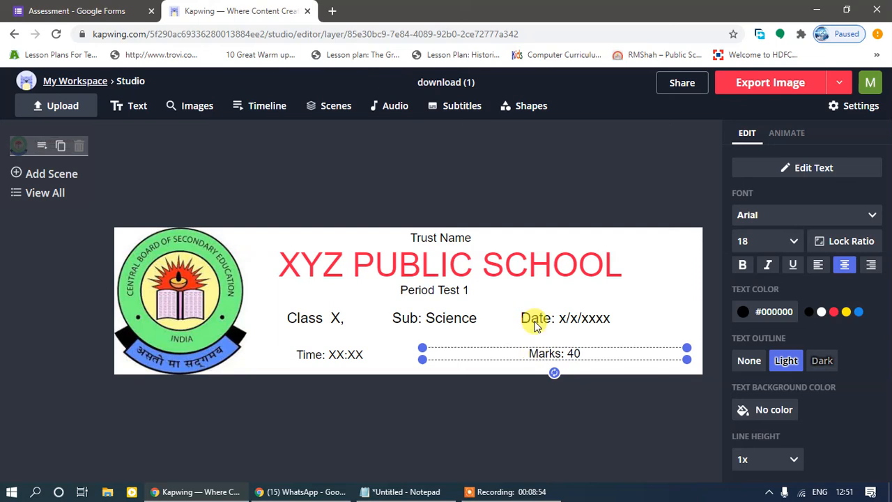
click(534, 157)
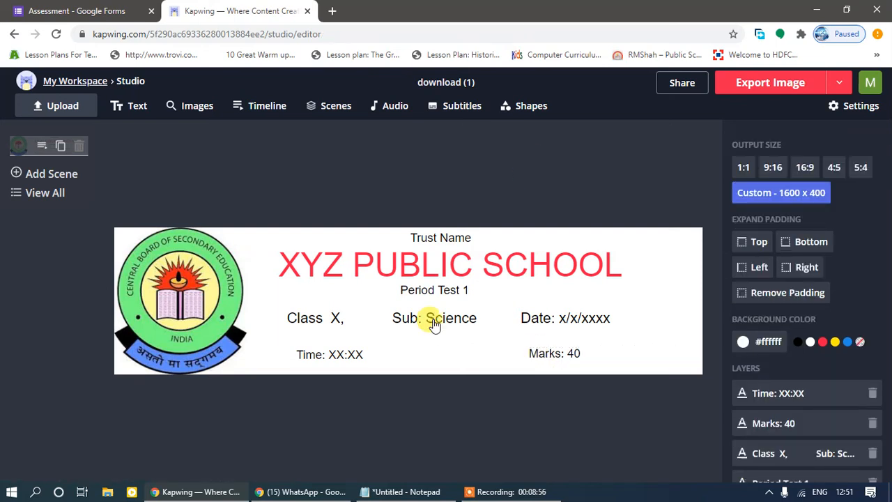
- Recolor the "Period Test 1" text to blue #1E88E5, keeping the Light text outline
click(447, 296)
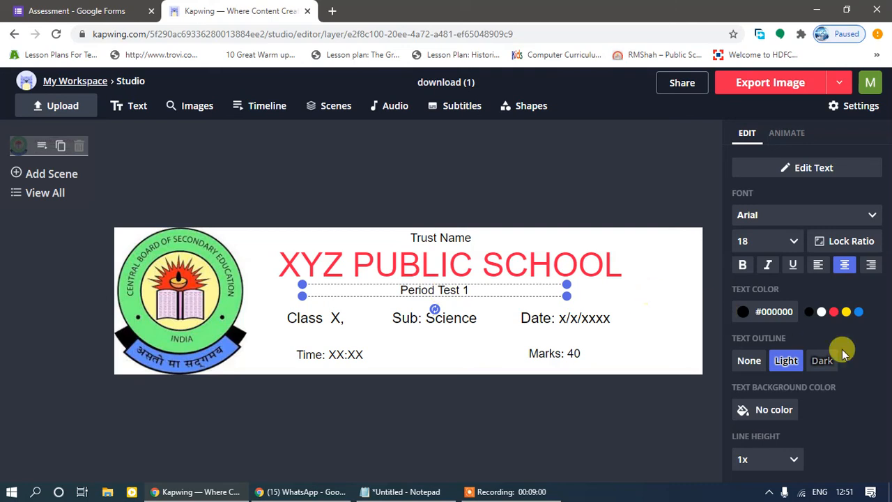
click(817, 361)
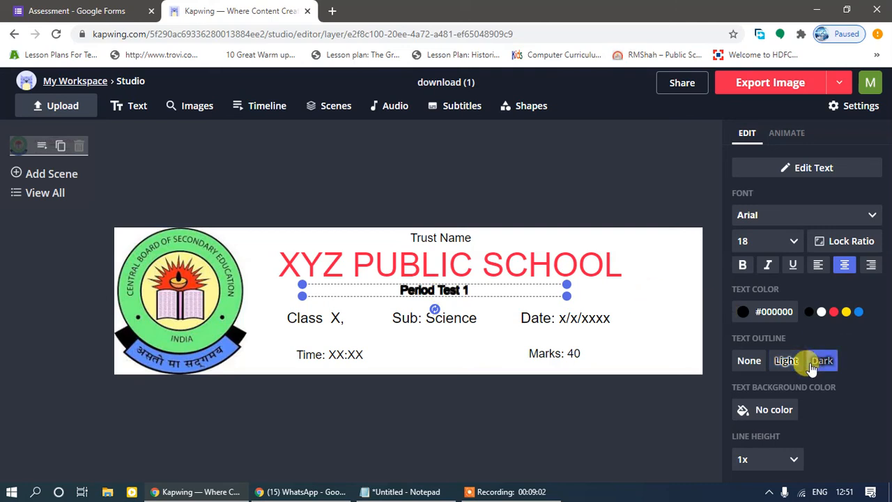
click(860, 313)
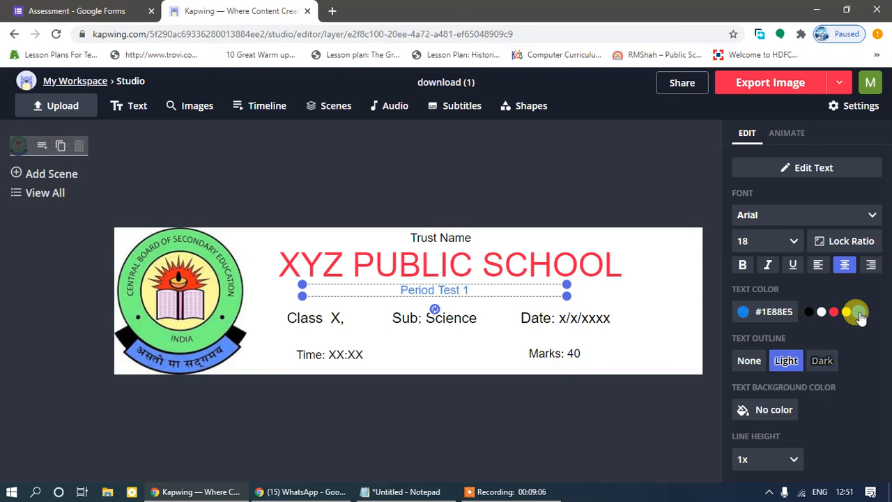
click(607, 195)
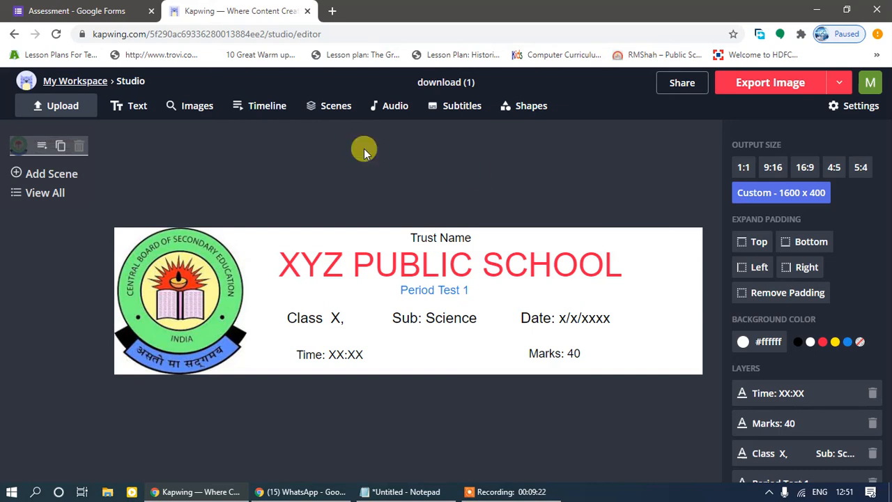
- Insert the first blue gradient image found for "lingh blue banner background" and stretch it across the full canvas width
click(187, 108)
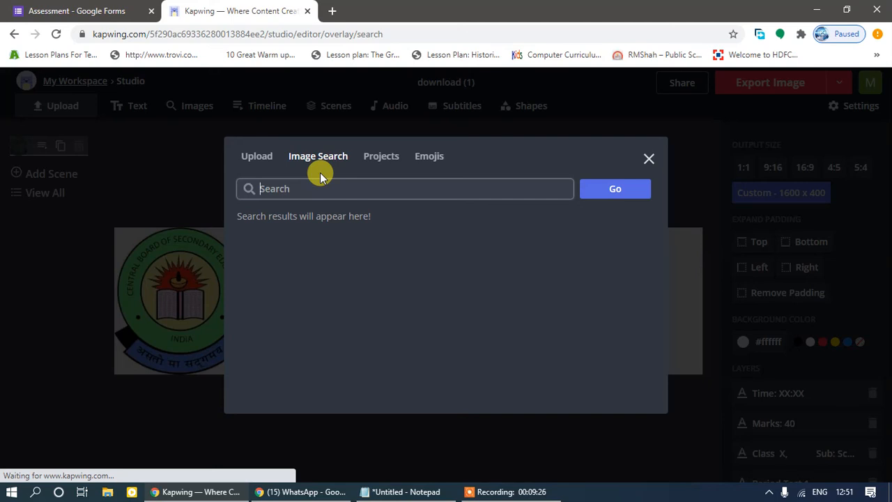
text(lingh blue banner background)
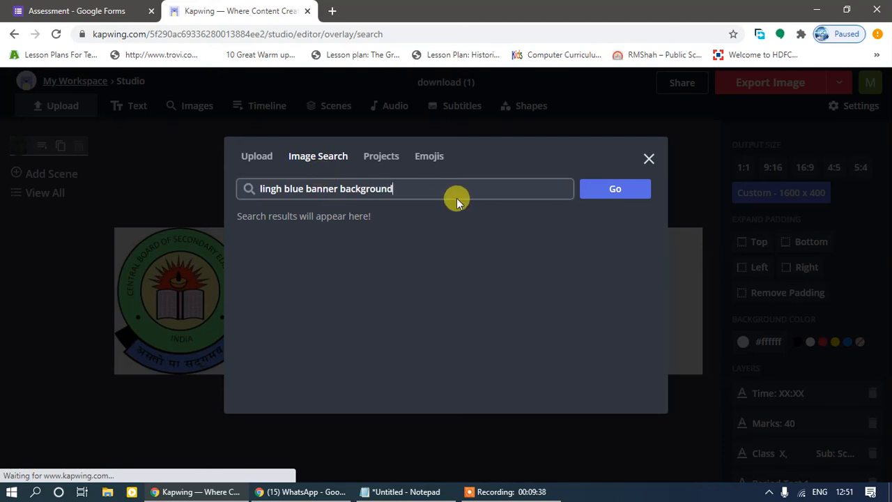
click(589, 195)
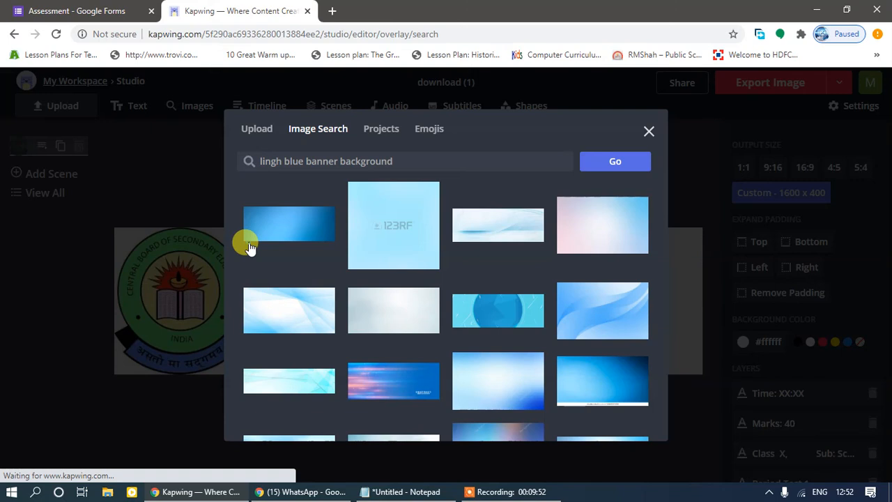
click(289, 237)
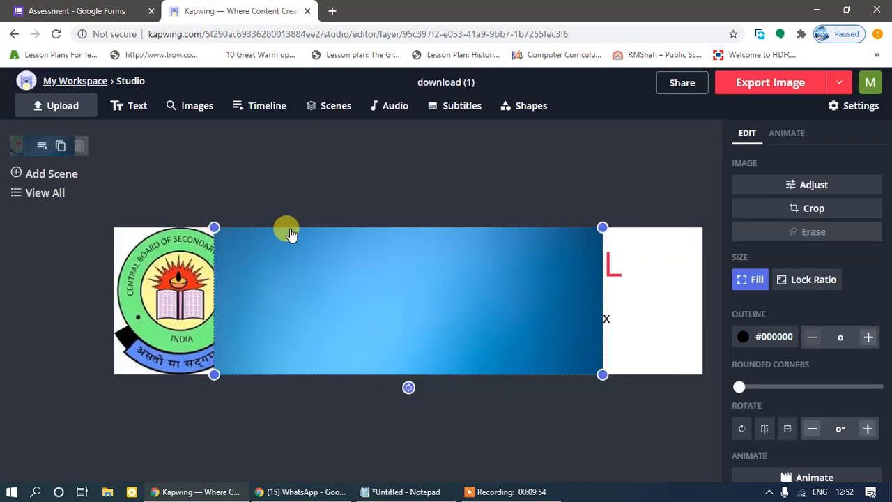
drag(197, 375, 105, 372)
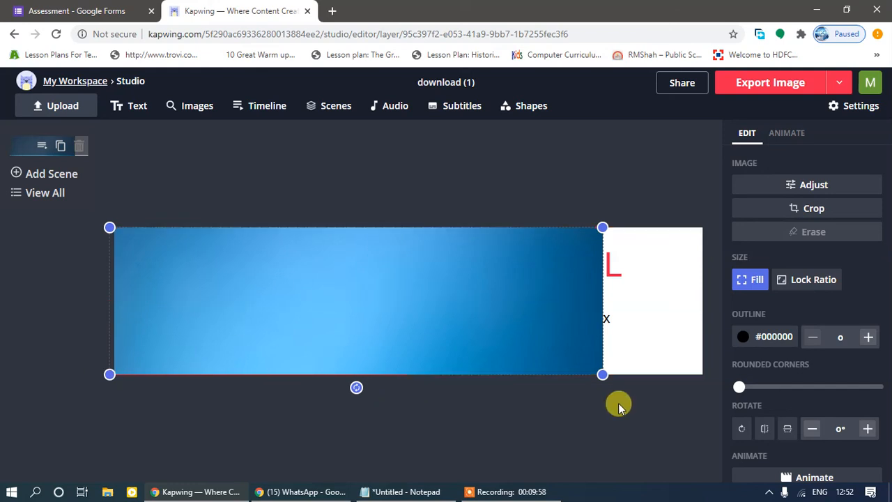
drag(602, 375, 699, 375)
- Increase the brightness of the blue banner image slightly and stretch it sideways to cover the whole canvas
click(804, 187)
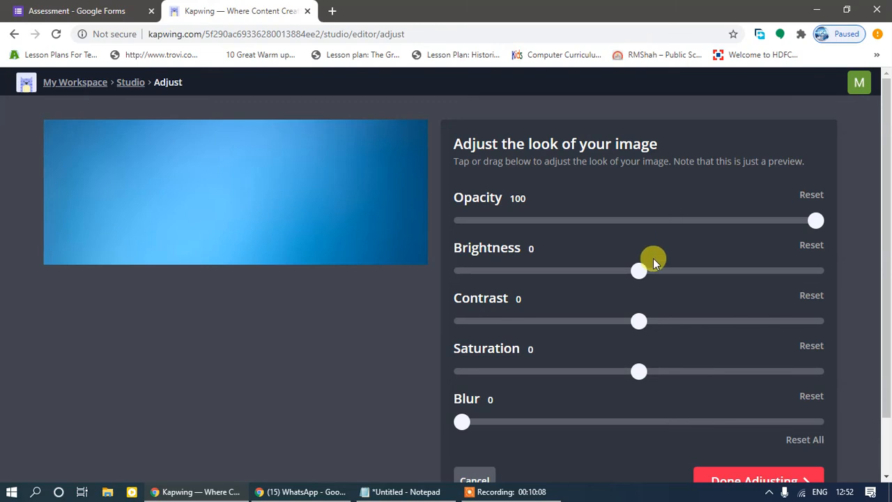
drag(638, 272, 660, 276)
drag(662, 273, 669, 273)
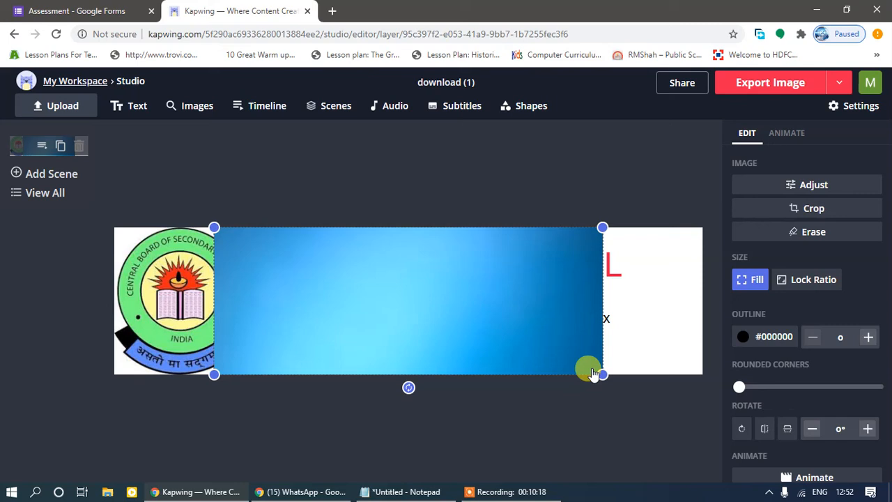
drag(595, 368, 696, 370)
drag(213, 371, 102, 372)
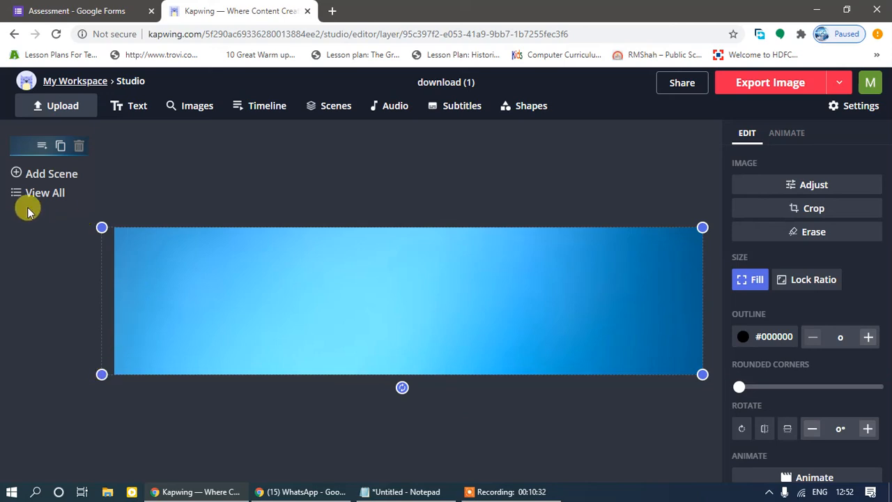
click(42, 148)
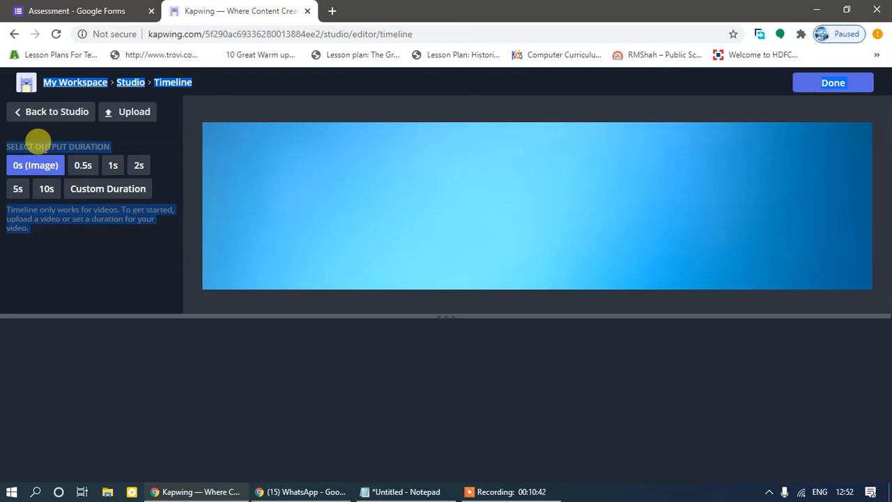
click(17, 114)
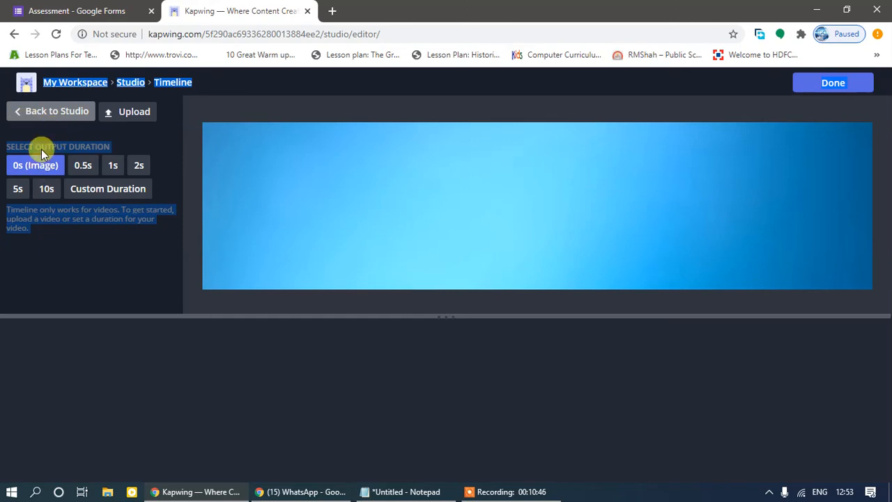
click(16, 111)
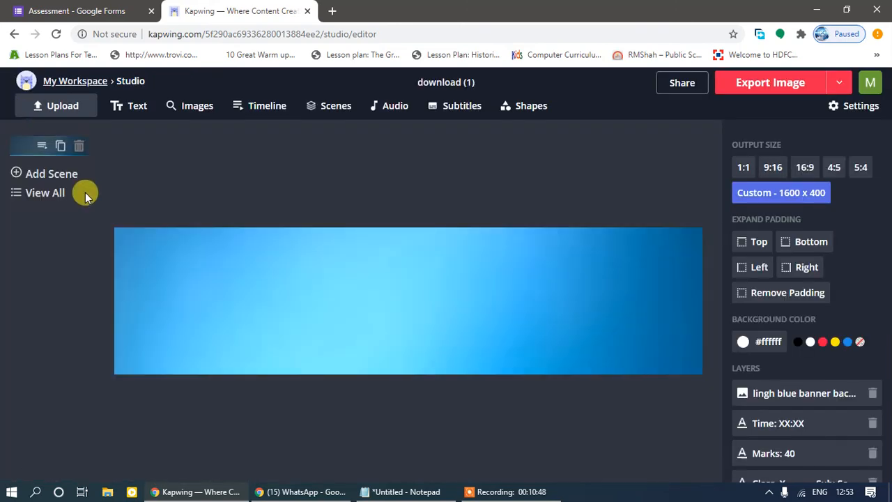
double_click(19, 196)
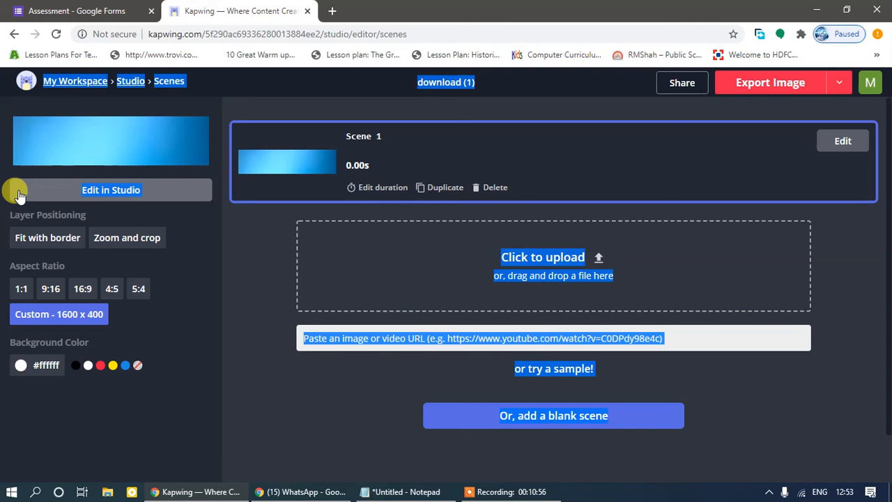
click(175, 315)
click(111, 194)
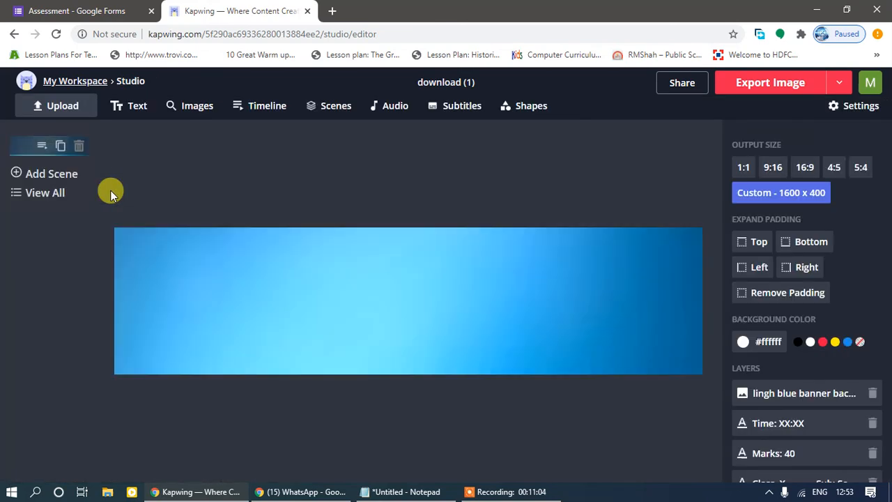
click(332, 108)
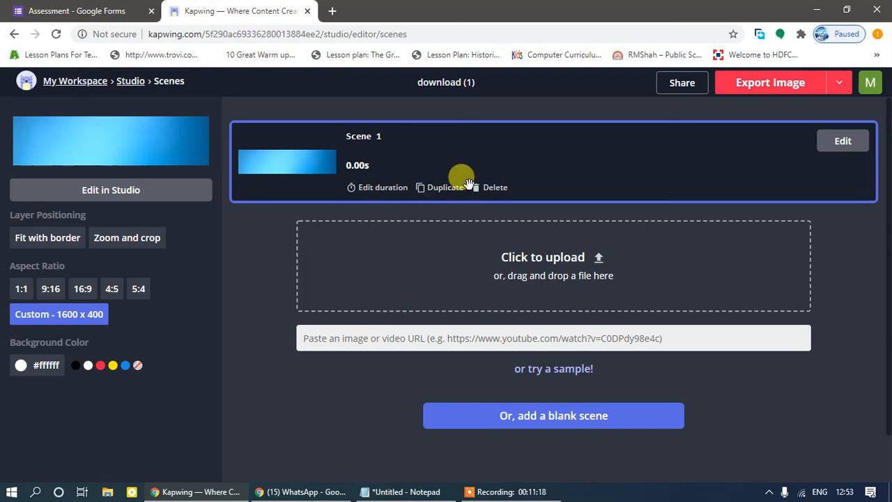
click(828, 153)
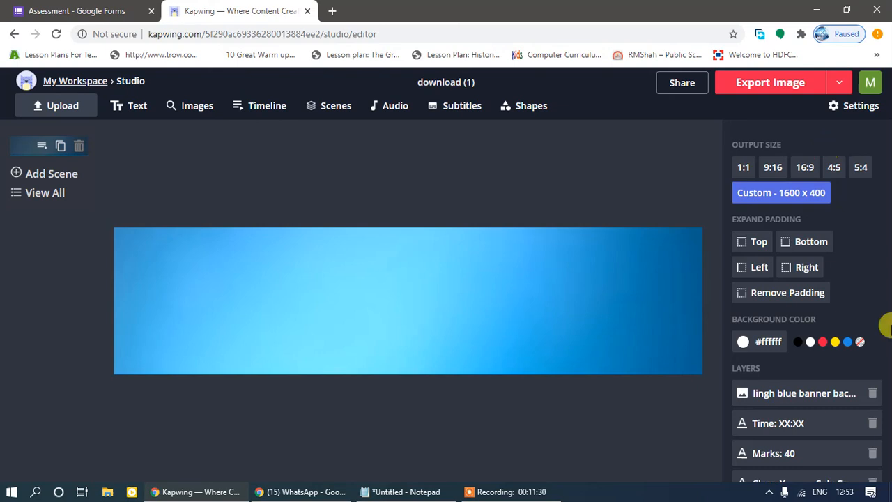
- Try to reorder the blue banner image beneath the text layers in the layer list
drag(802, 391, 813, 456)
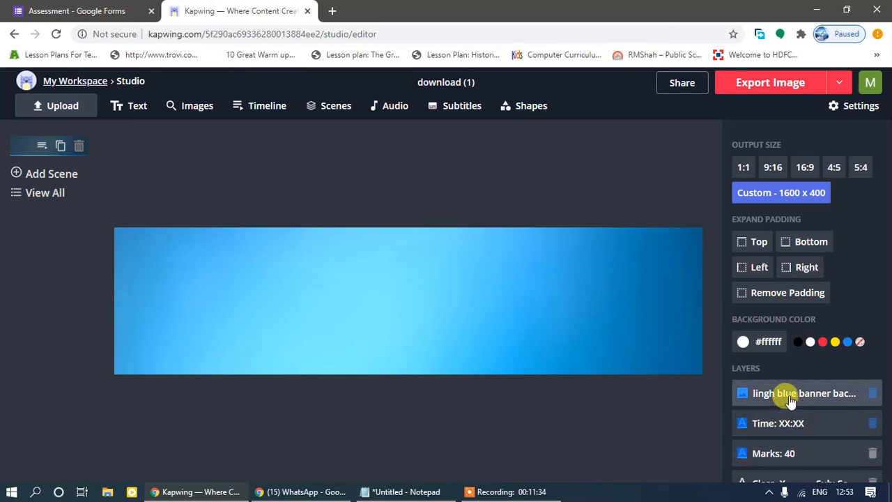
mouse_move(787, 398)
mouse_down()
mouse_move(800, 440)
mouse_move(781, 368)
mouse_move(790, 393)
mouse_up()
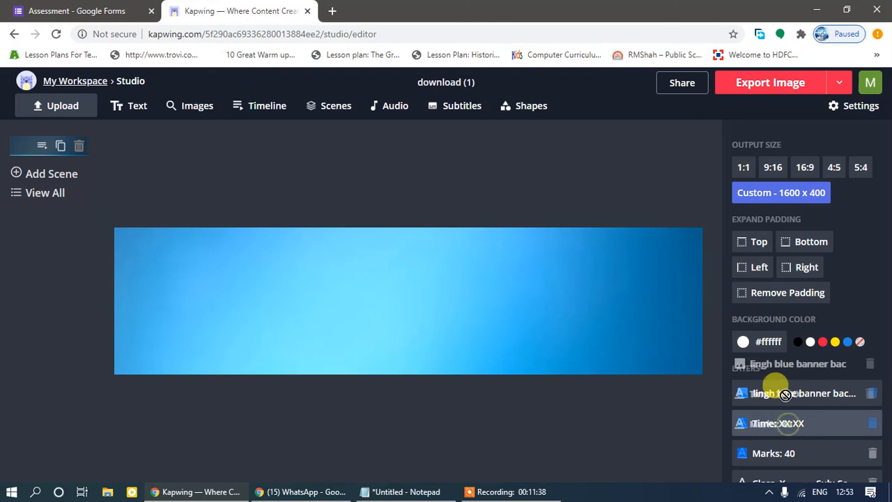
- Send the blue banner image backward repeatedly until it lies behind all the text and the school logo
click(782, 398)
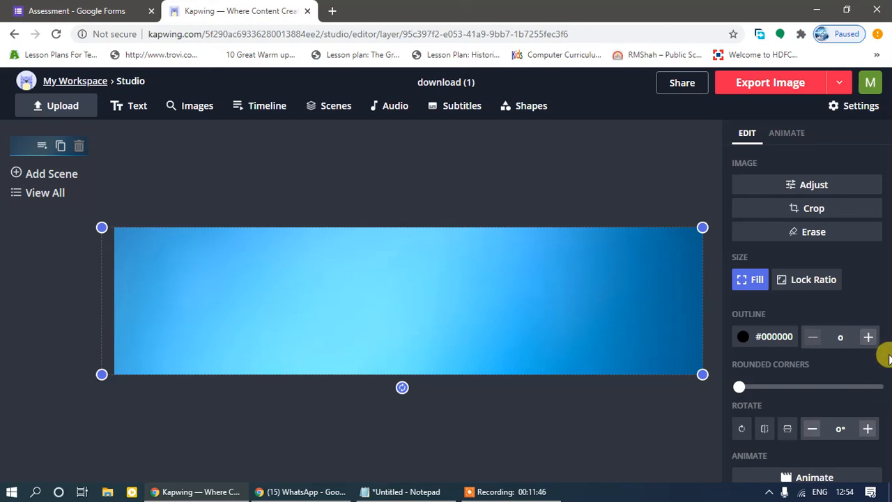
scroll(888, 359, down, 3)
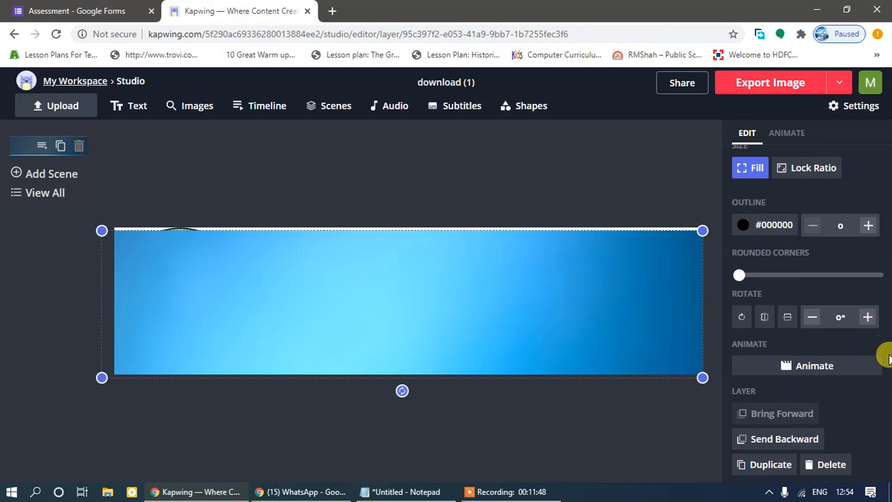
key(Down)
click(790, 395)
click(794, 398)
click(795, 397)
click(794, 398)
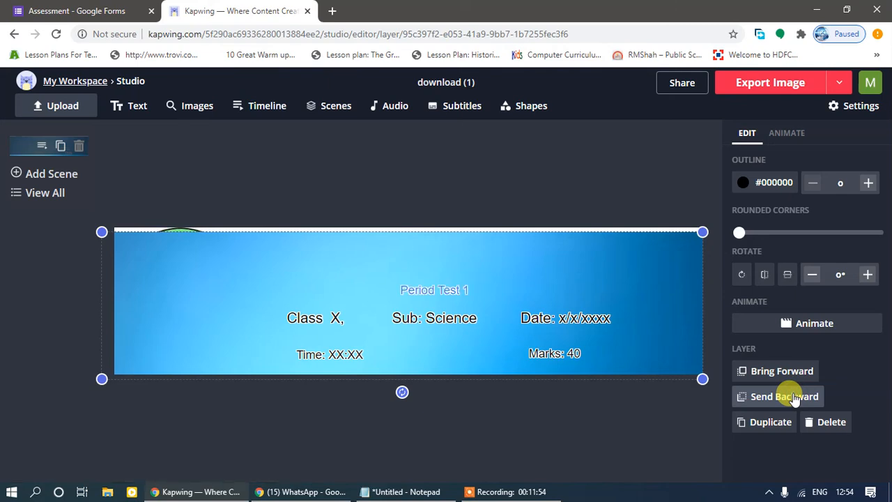
click(794, 397)
click(795, 397)
click(795, 397)
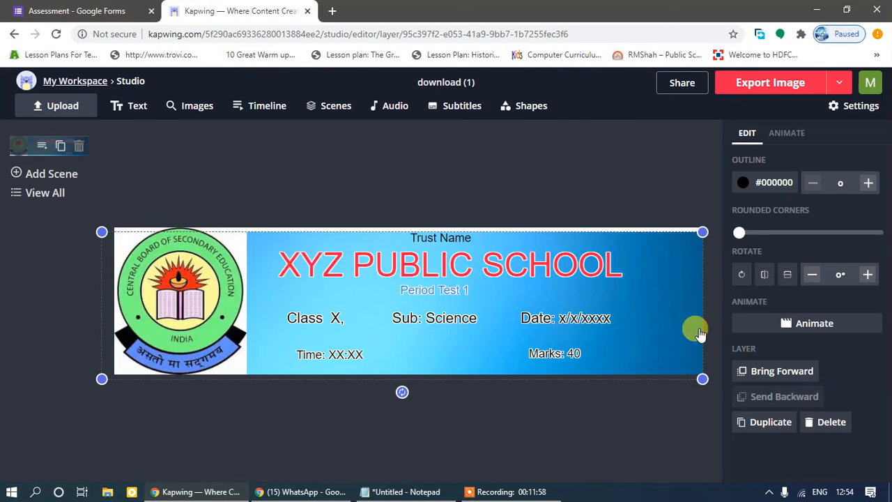
- Nudge the blue banner image upward until it covers the white strip along the header's upper edge
key(Up)
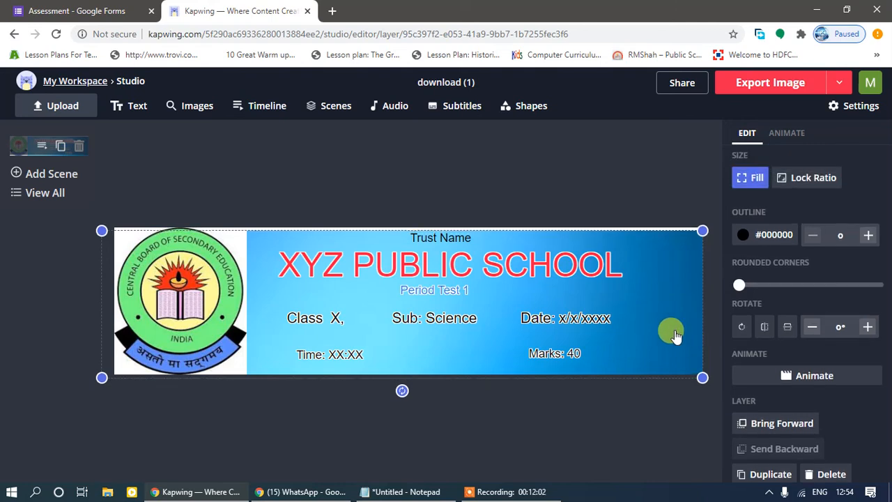
key(Up)
key(Up)
key(Up)
key(Up)
key(Up)
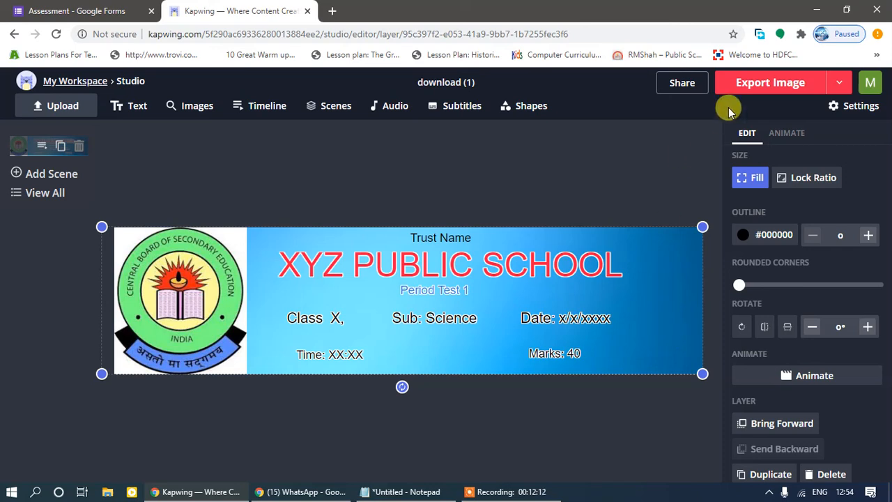
- Export and download the finished header image, and show the downloaded download_(1).jpeg in its folder
click(749, 87)
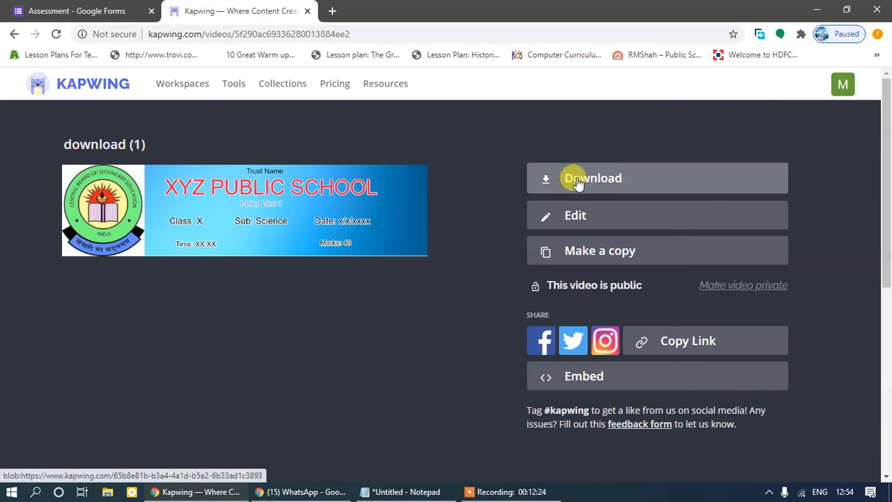
click(876, 54)
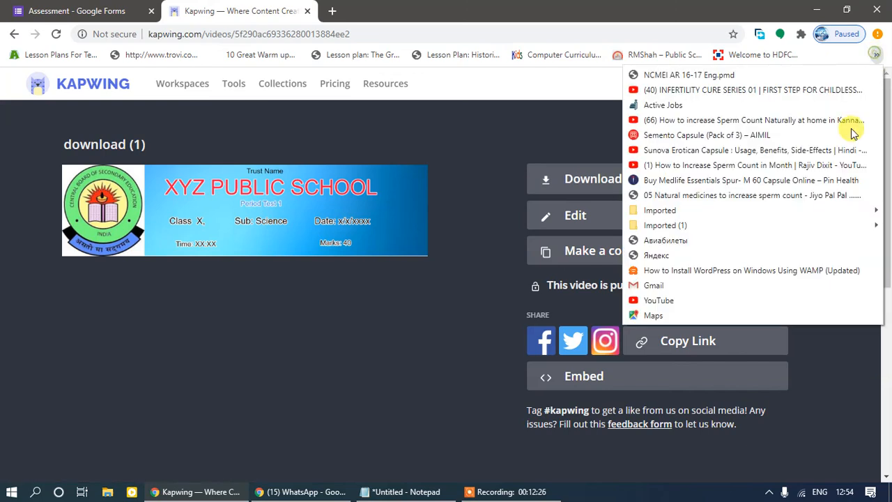
click(878, 33)
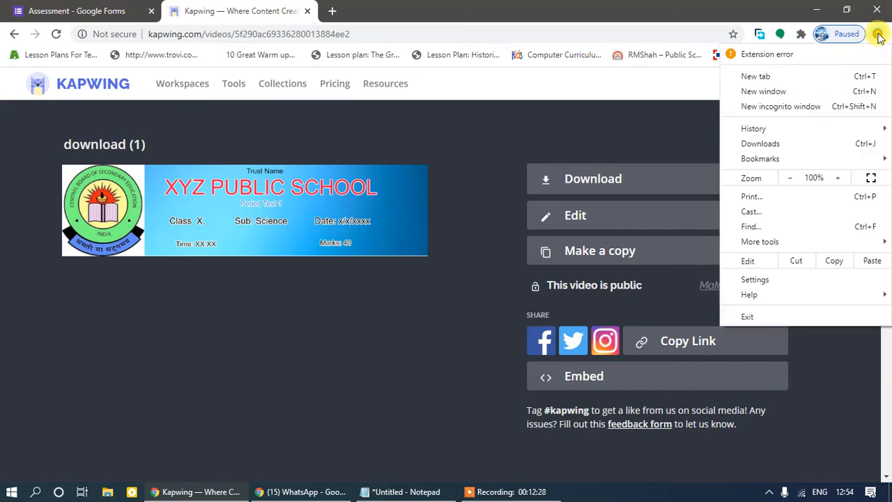
click(771, 143)
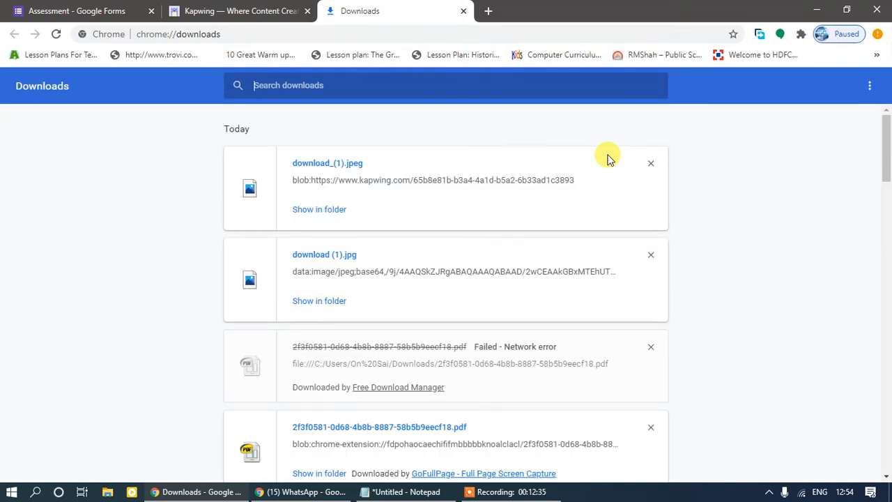
click(313, 213)
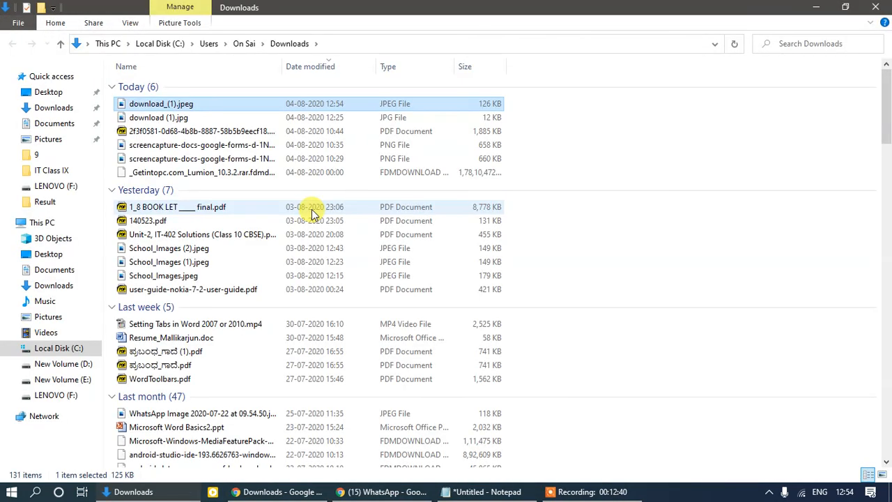
- Move download_(1).jpeg from the Downloads folder to the Pictures folder using Explorer's move, and put the folder window away
key(ctrl+x)
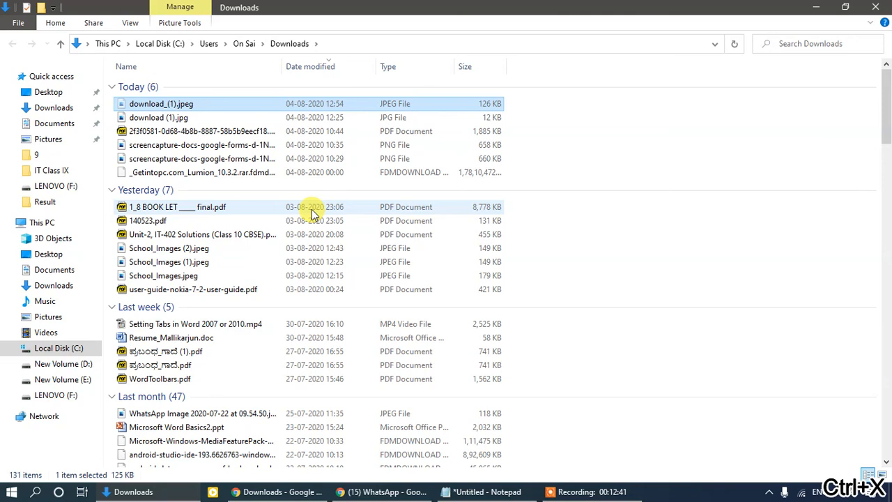
click(50, 140)
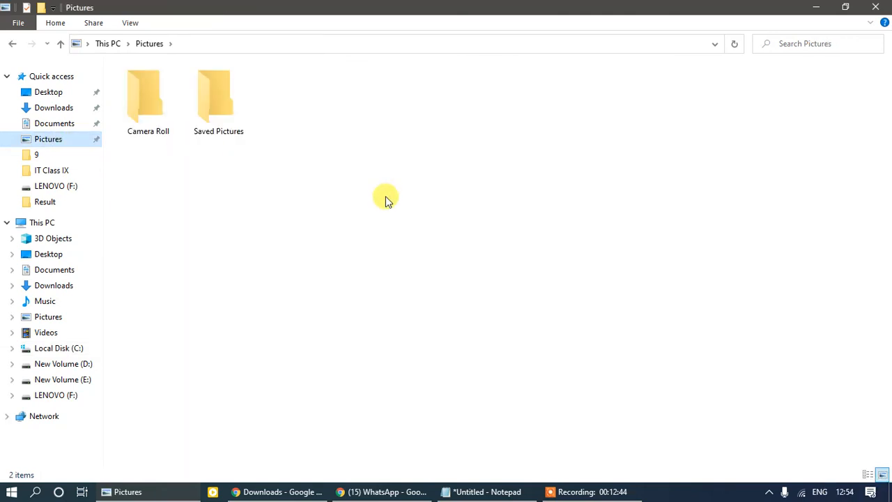
key(ctrl+v)
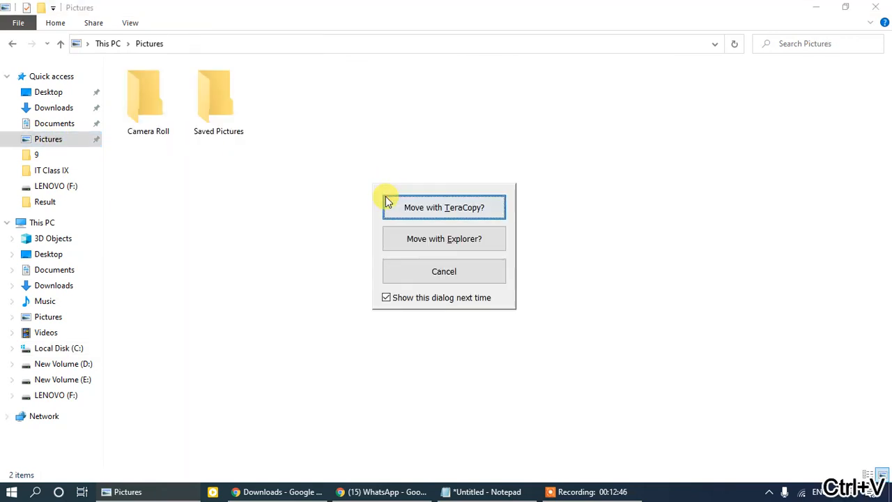
click(417, 237)
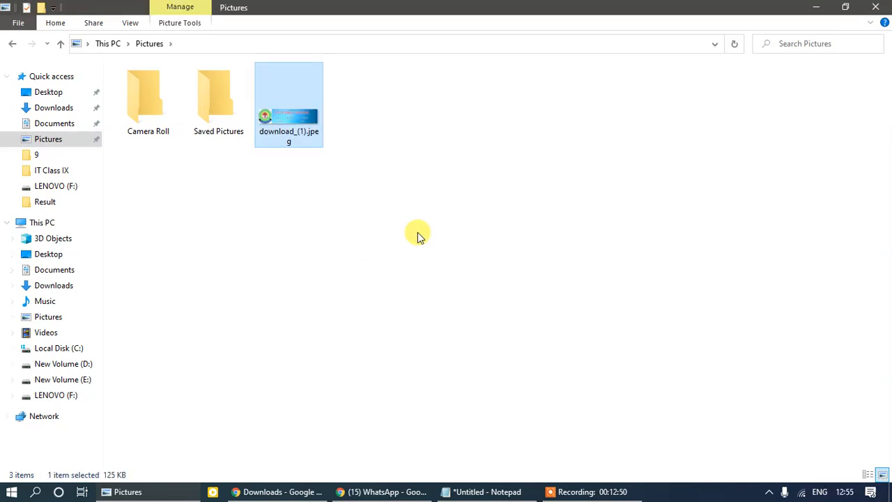
click(812, 8)
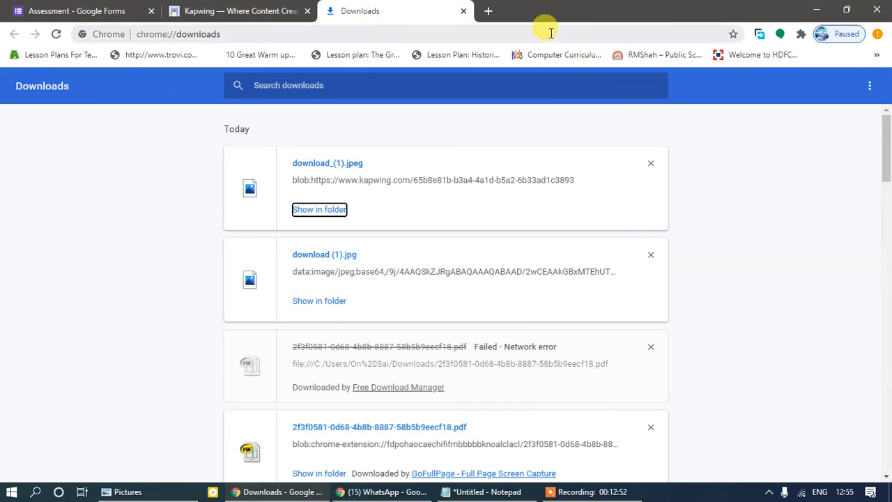
- Switch to the Assessment form in Google Forms and open the upload option for the theme's header image
click(113, 7)
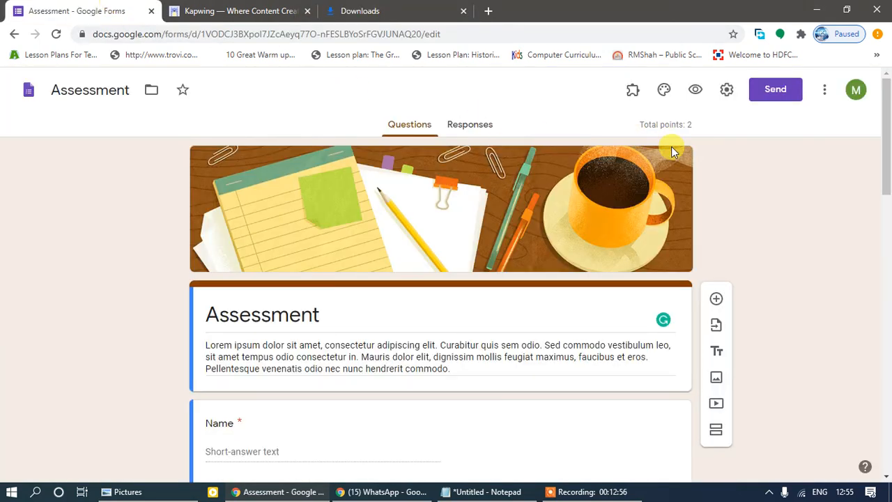
click(823, 94)
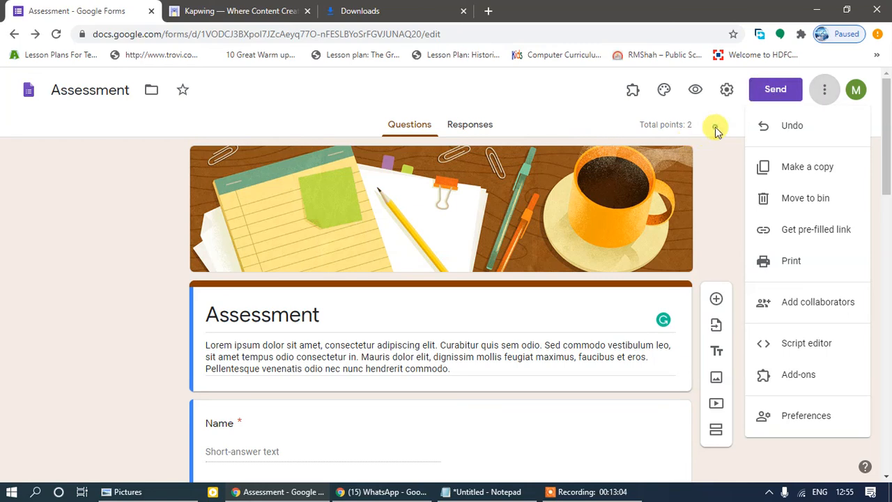
click(663, 95)
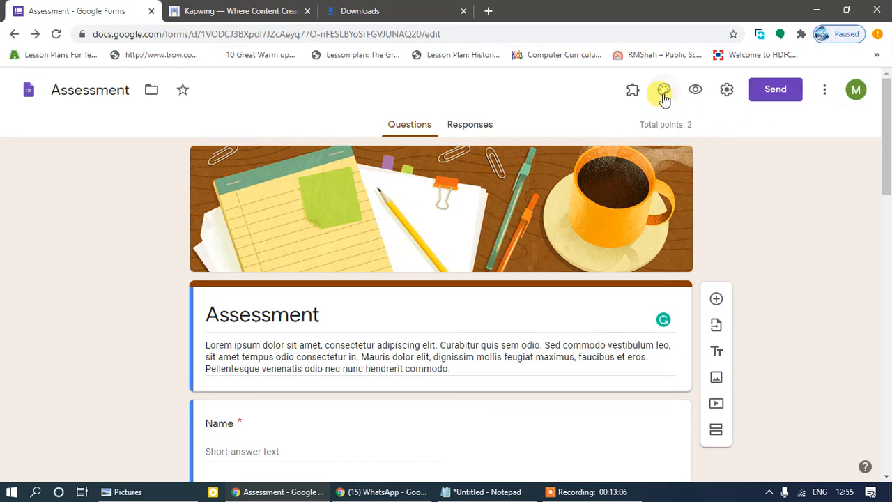
click(665, 96)
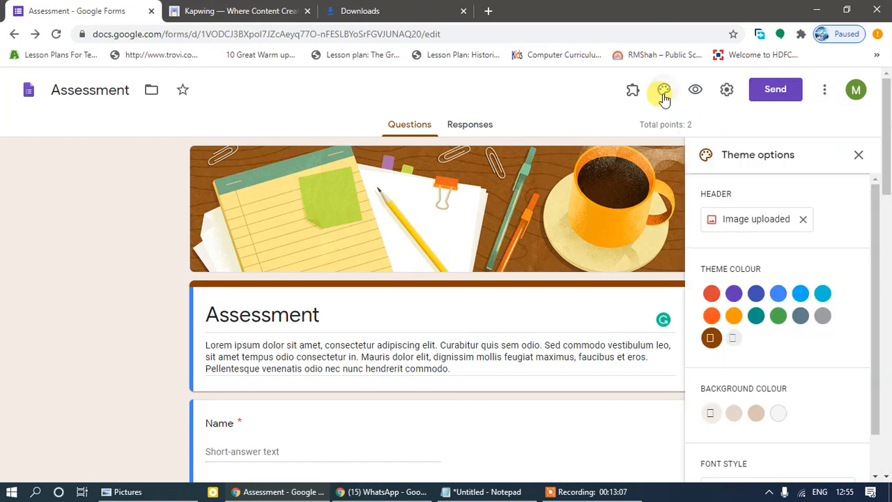
click(759, 231)
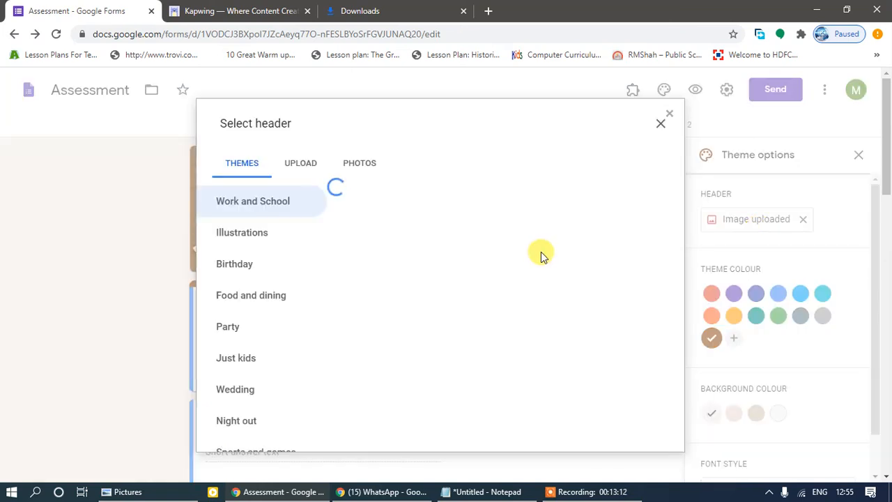
click(302, 170)
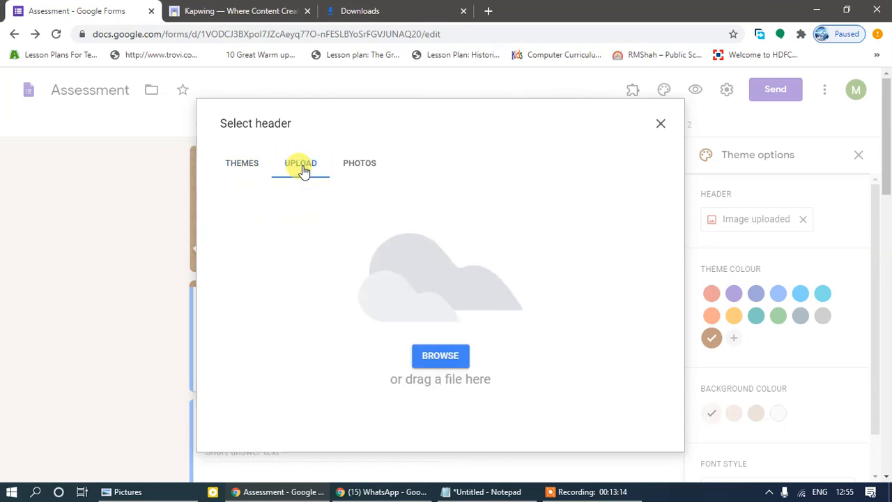
- Upload download_(1).jpeg from the Pictures folder and apply it uncropped as the form's header image
click(445, 363)
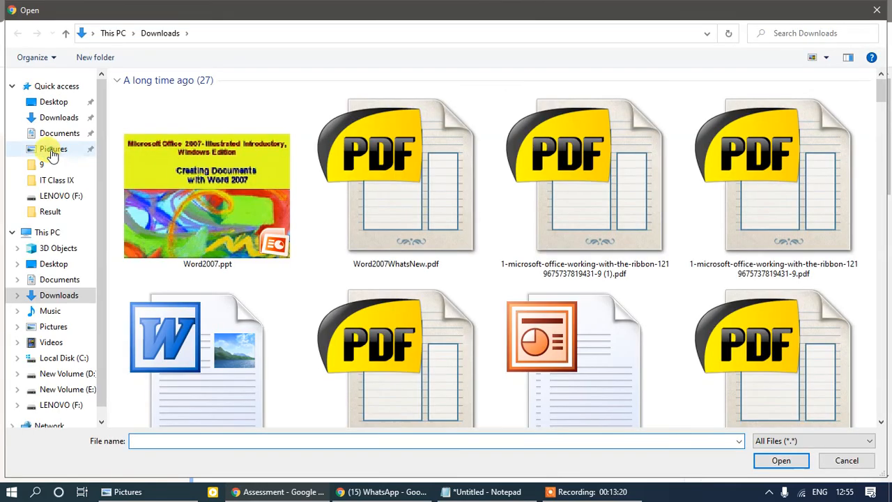
click(54, 150)
click(309, 150)
double_click(307, 147)
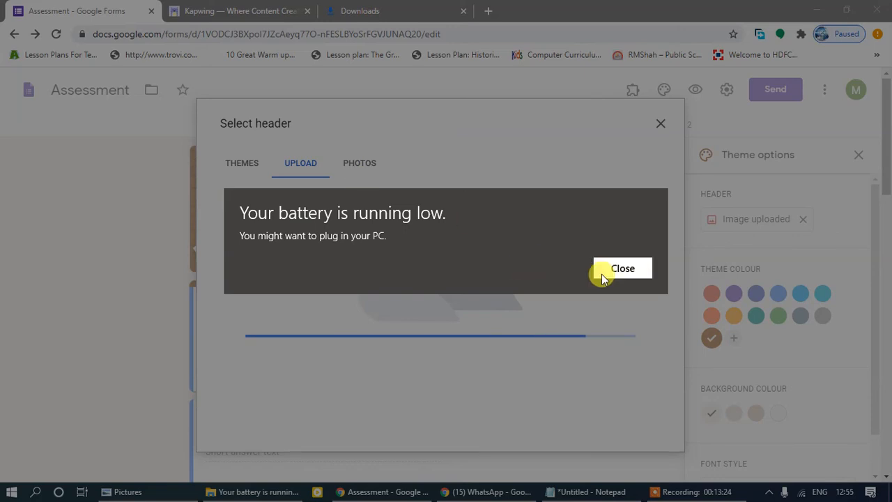
click(601, 270)
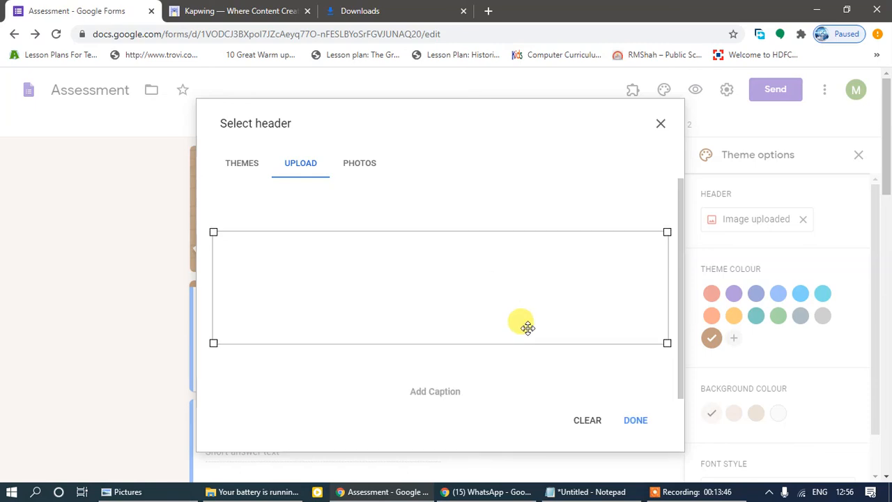
click(624, 419)
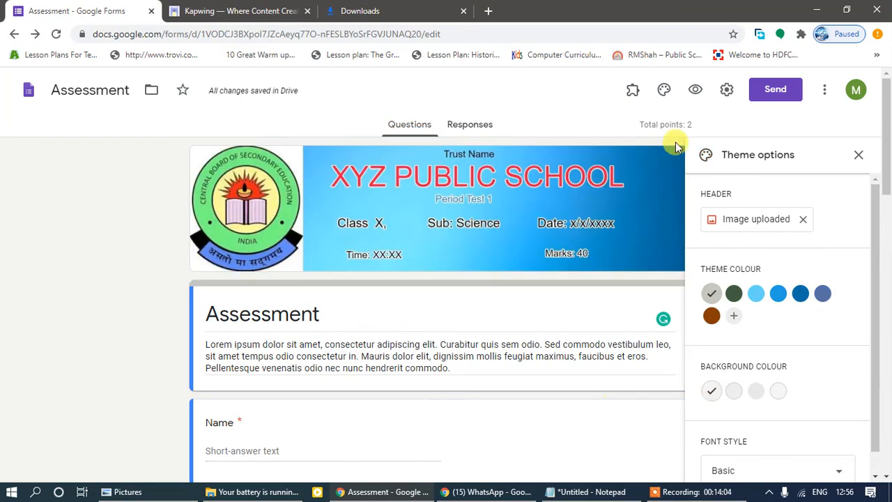
- Preview the Assessment form with the school header, and return to the Kapwing page of the exported image
click(695, 92)
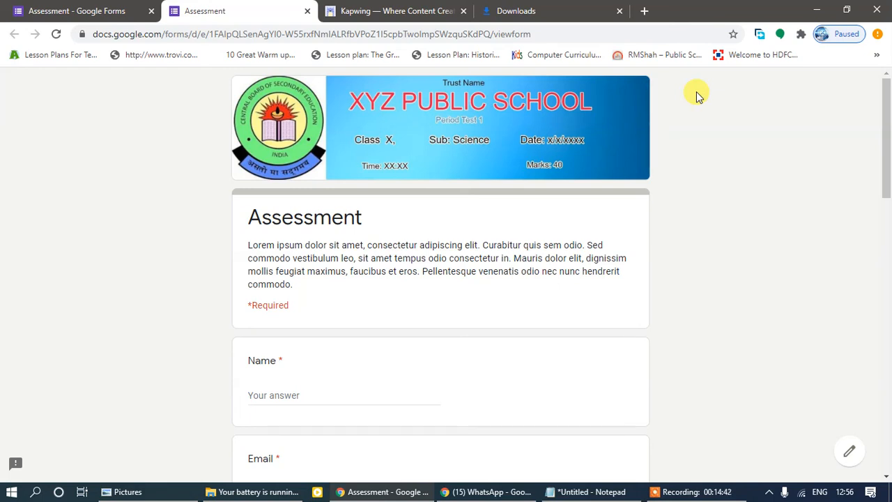
click(411, 10)
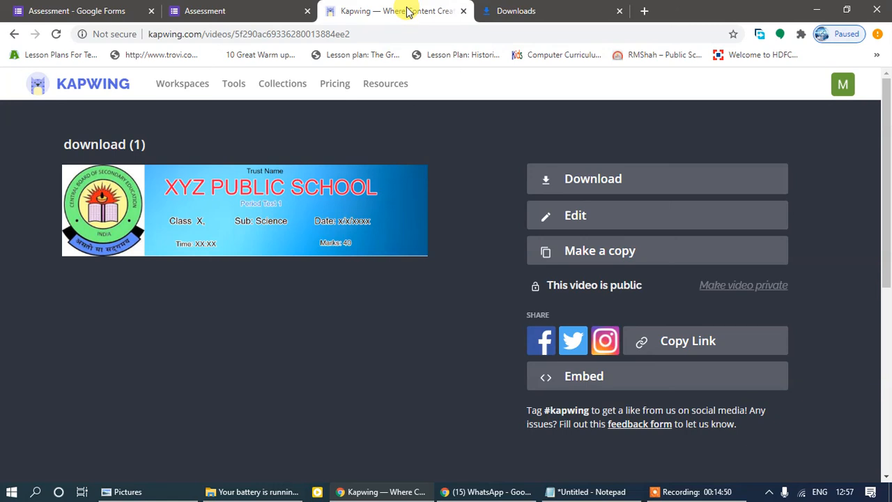
click(682, 492)
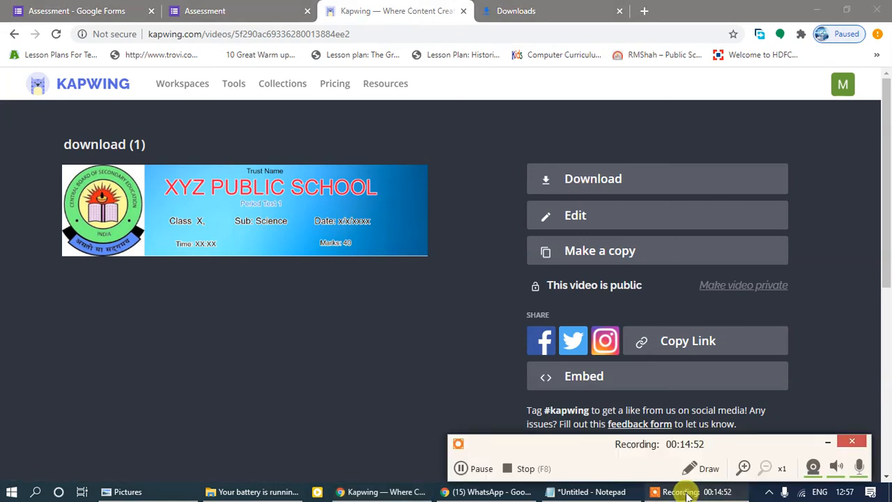